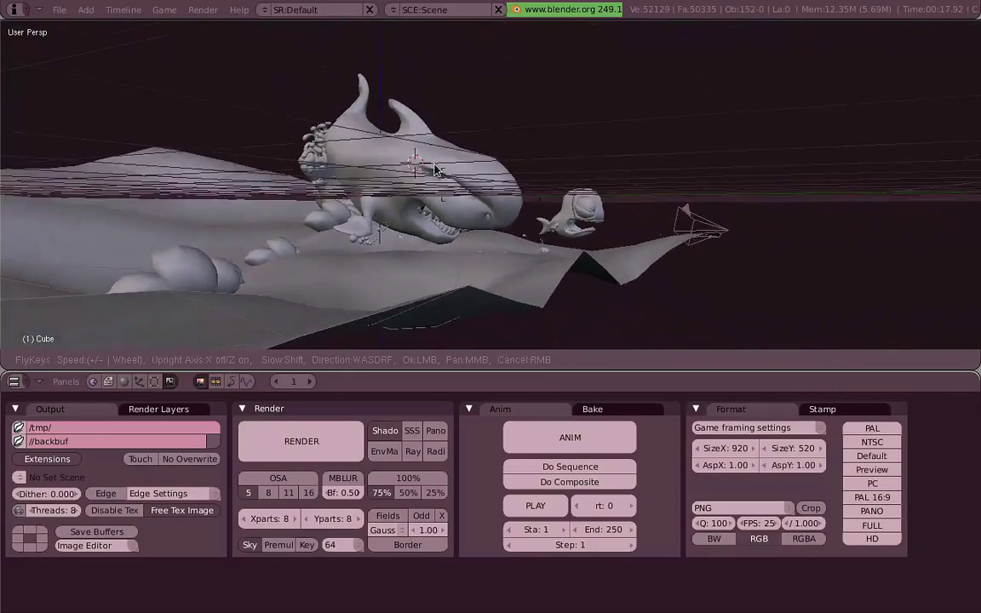
- Look through the camera at the shark and fish, then select the shark to show its MA:over material
click(434, 169)
middle_drag(655, 226, 603, 212)
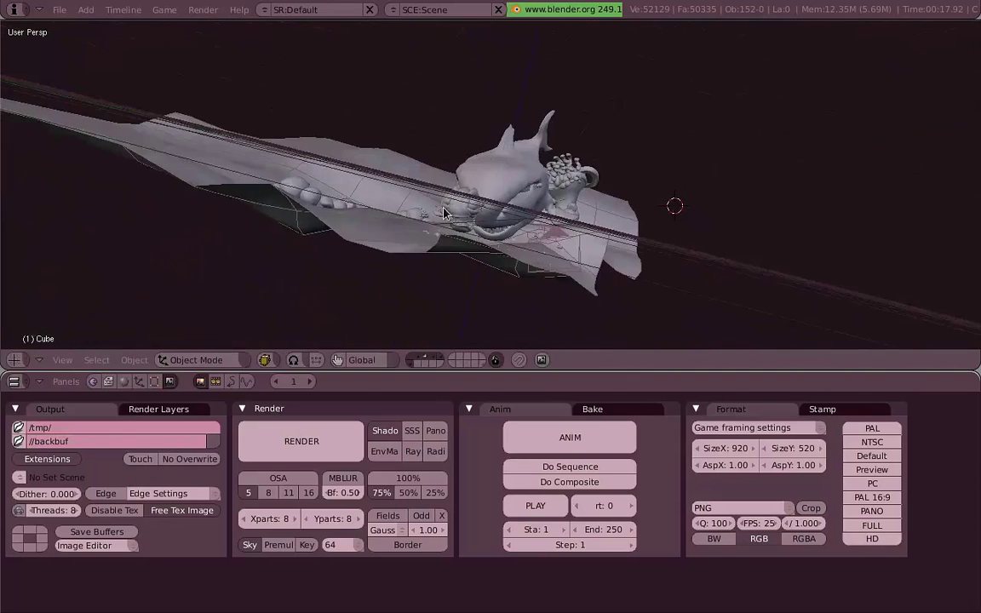
key(KP_0)
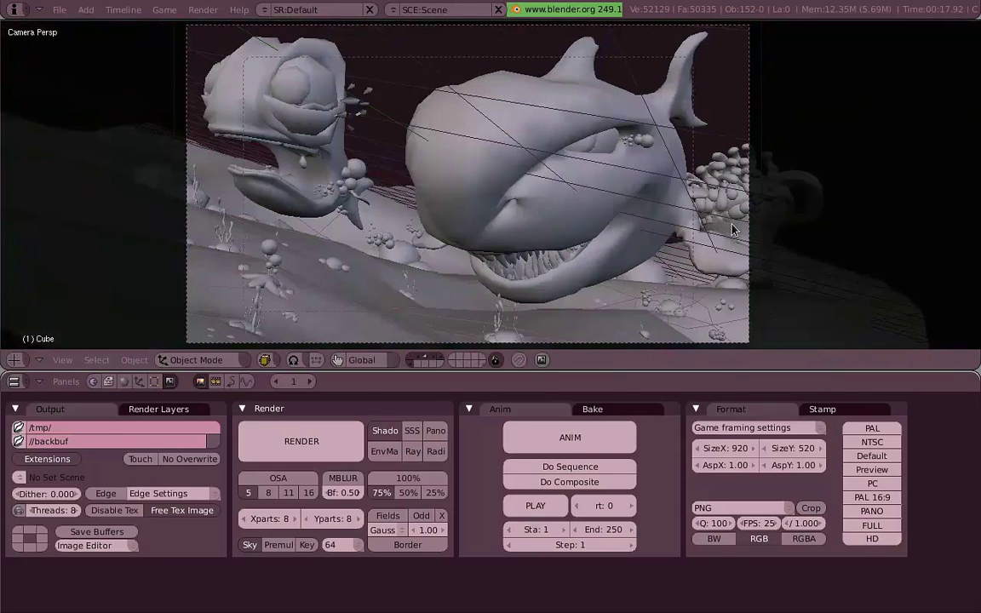
right_click(475, 177)
click(124, 380)
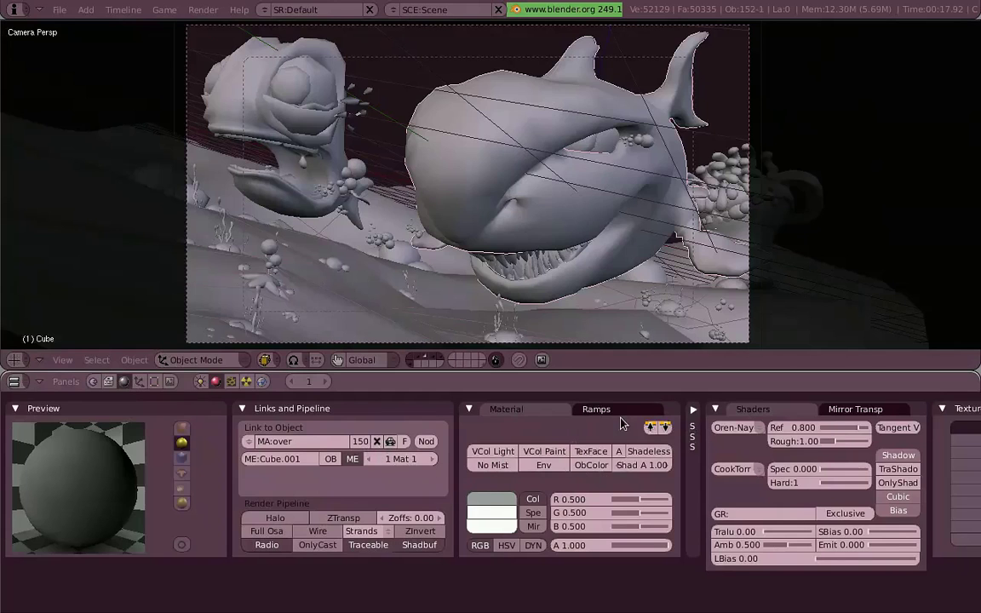
- Browse the MA:over colour and ramp options, then collapse the Material and SSS panels
key(KP_Subtract)
click(454, 509)
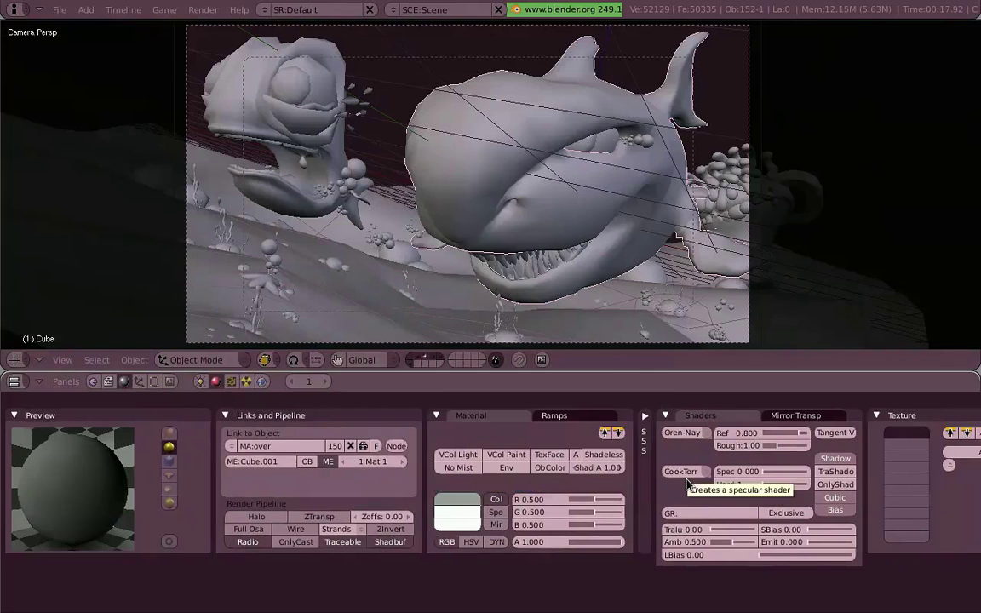
click(595, 419)
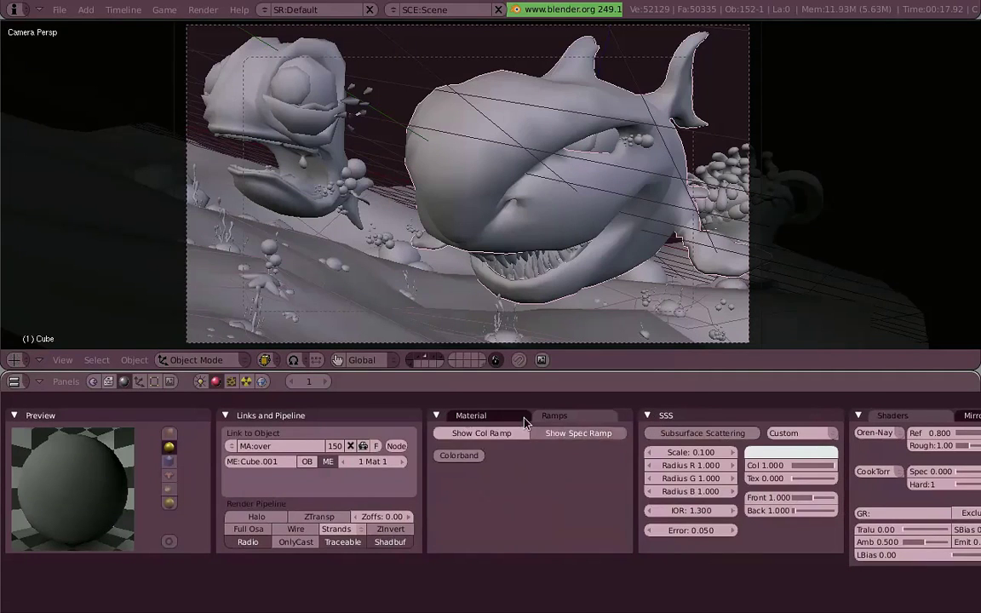
click(489, 416)
click(436, 416)
click(454, 416)
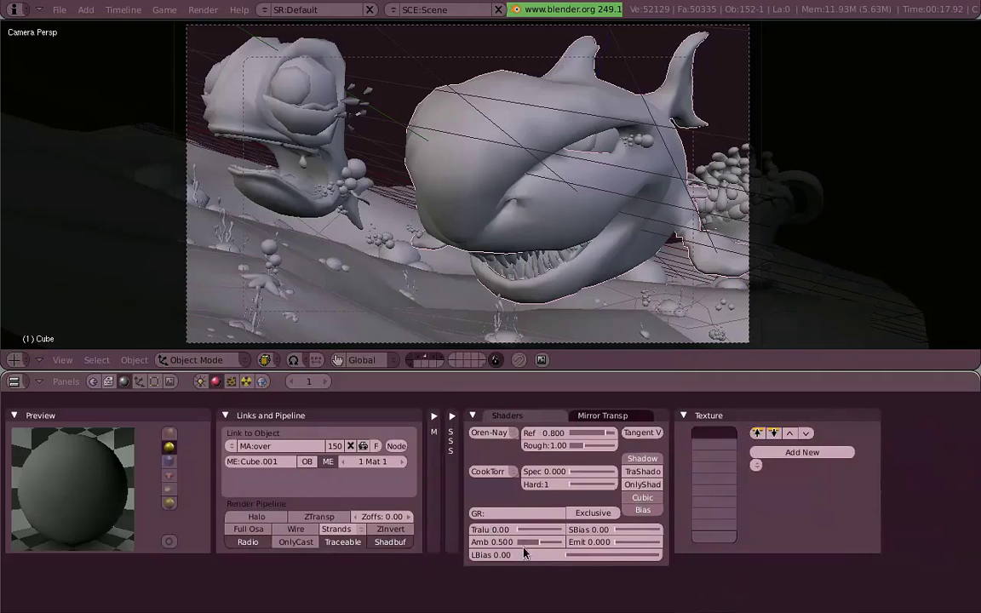
click(169, 381)
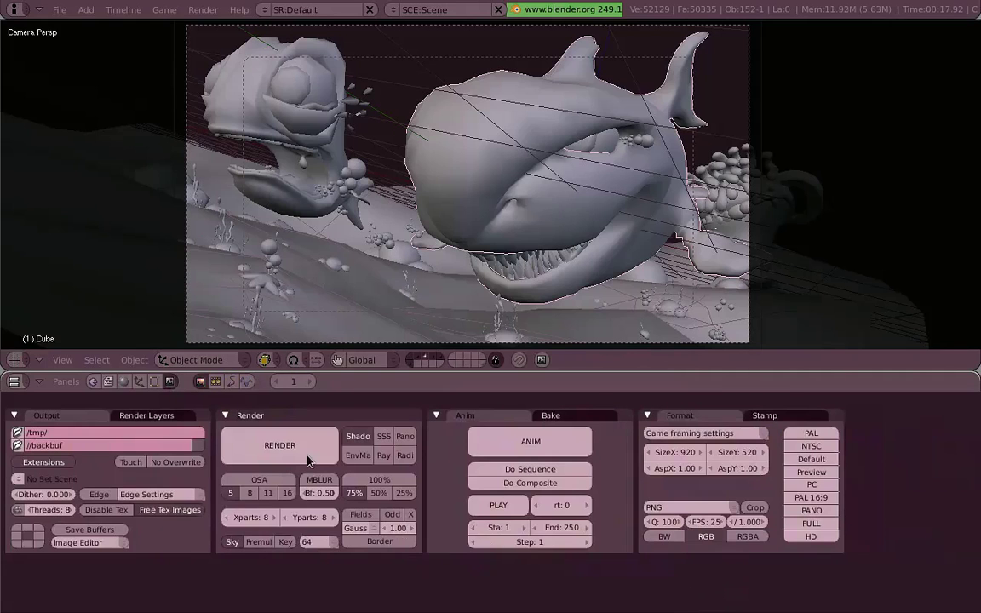
scroll(477, 498, down, 1)
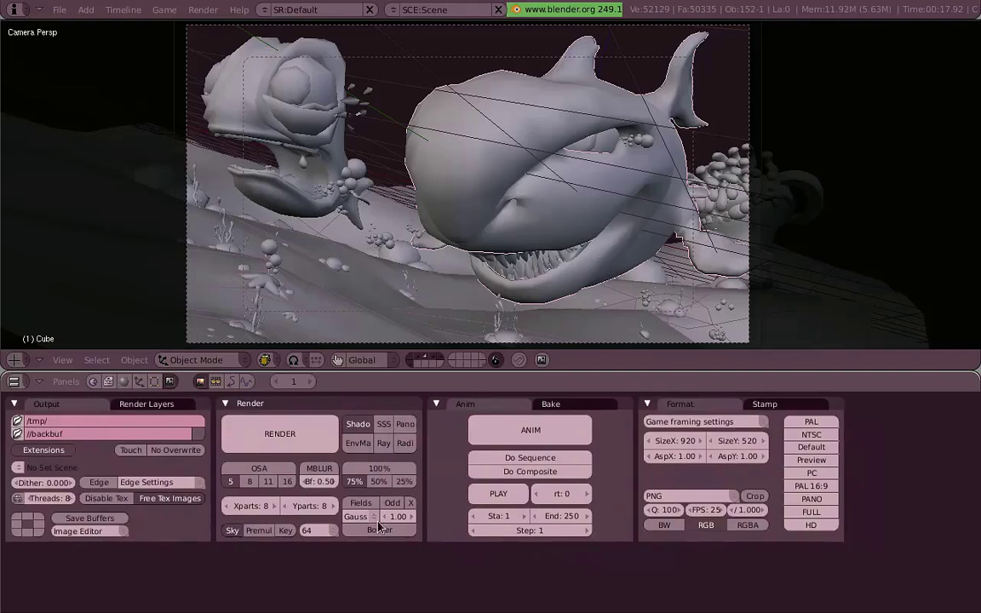
key(F12)
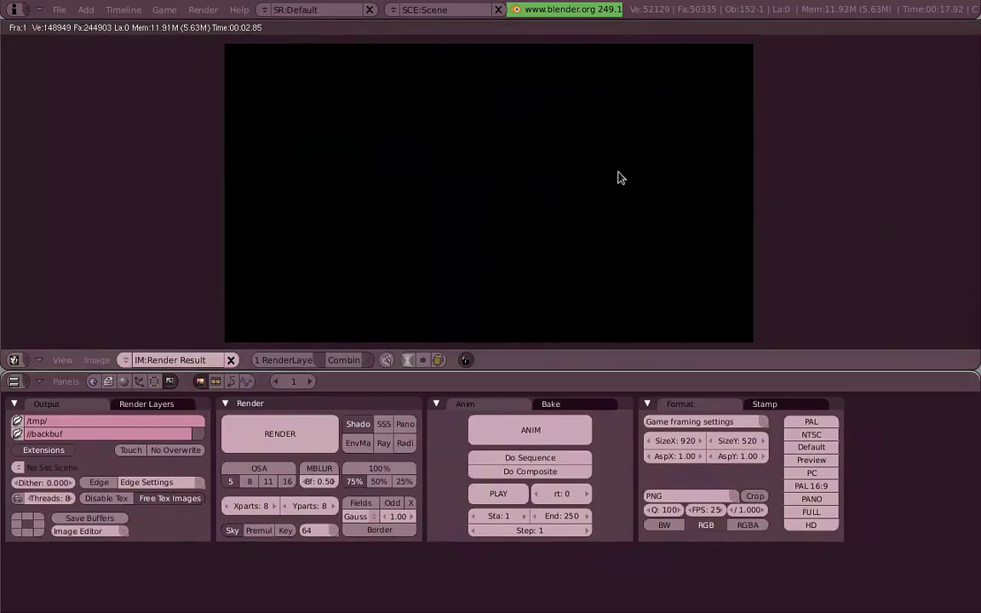
click(429, 361)
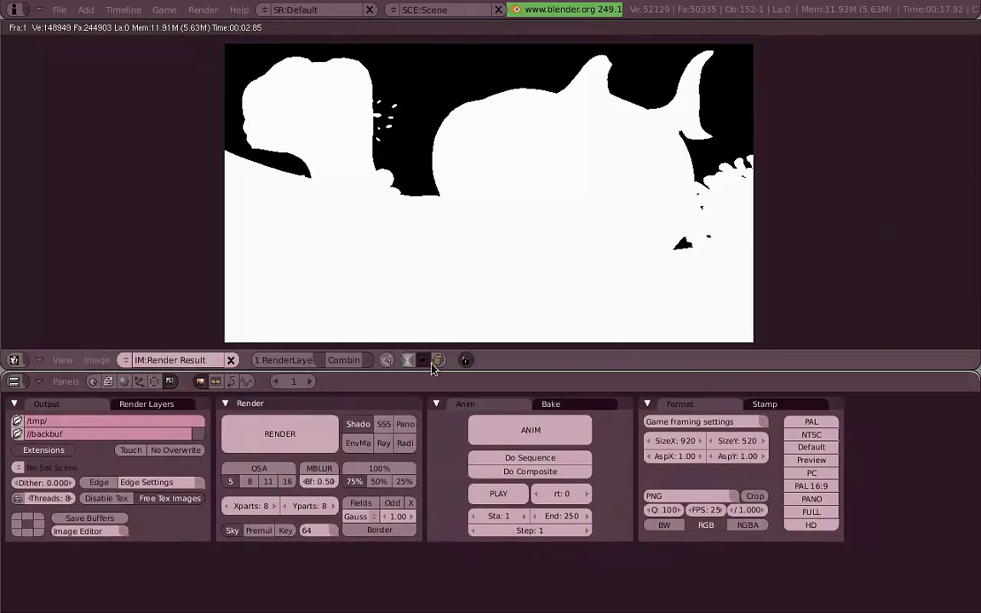
click(407, 361)
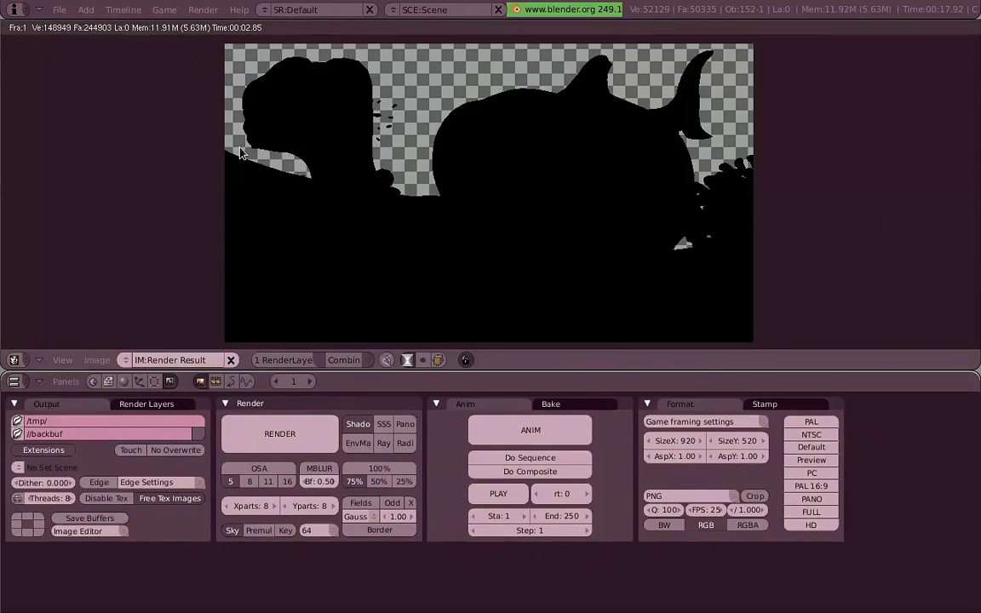
click(407, 360)
- Return from the render to the camera view with the material settings shown
key(Escape)
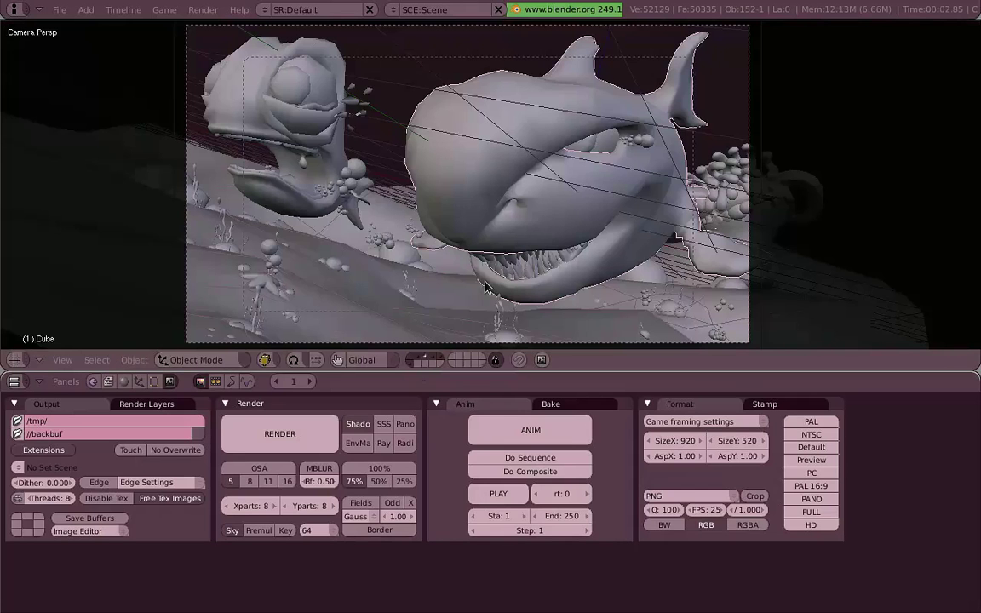
middle_drag(487, 288, 457, 216)
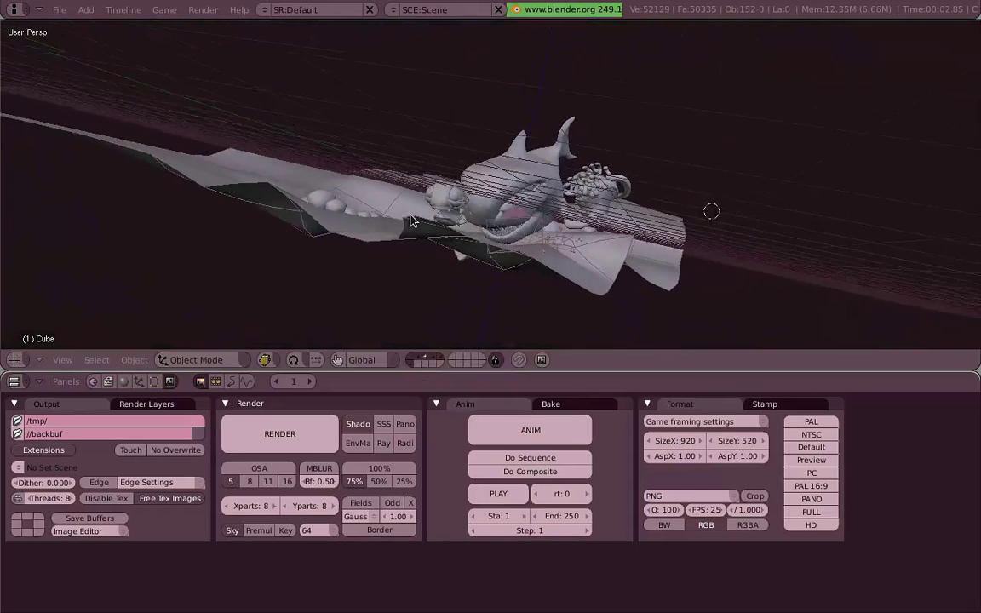
key(KP_0)
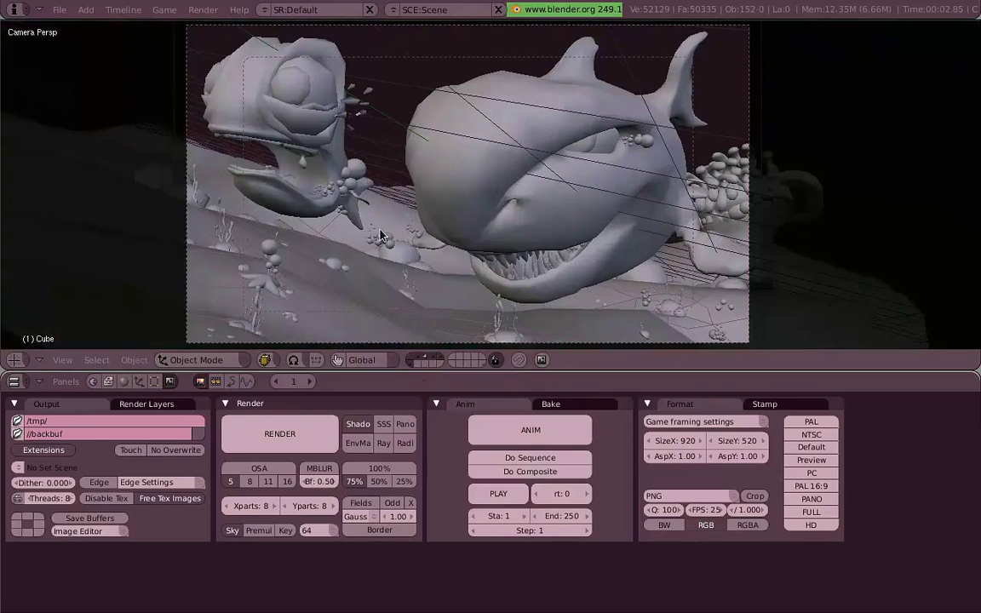
click(123, 381)
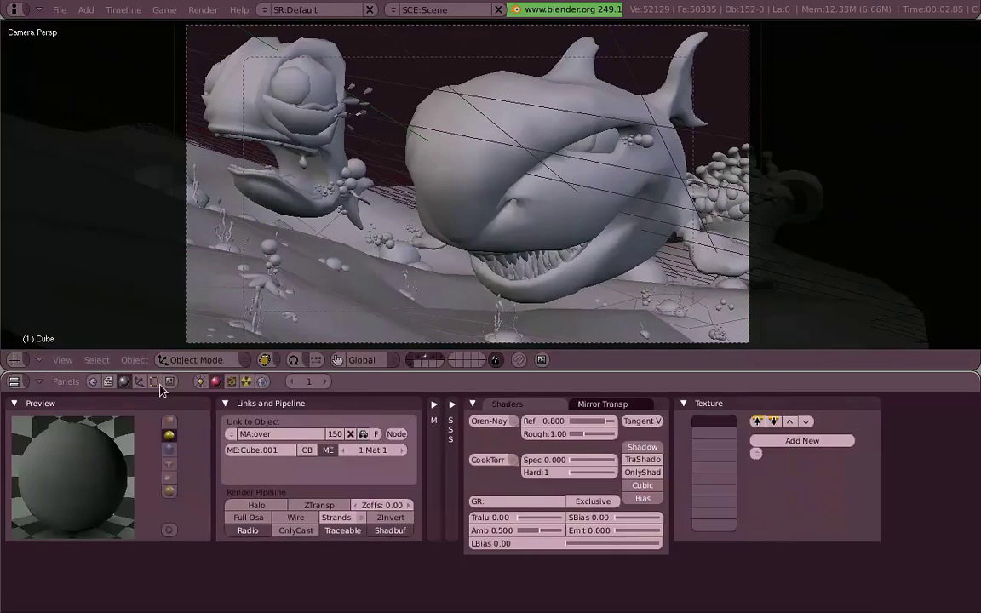
- Add a world to the scene with a flat mid-grey 0.500 horizon colour
click(262, 381)
click(318, 421)
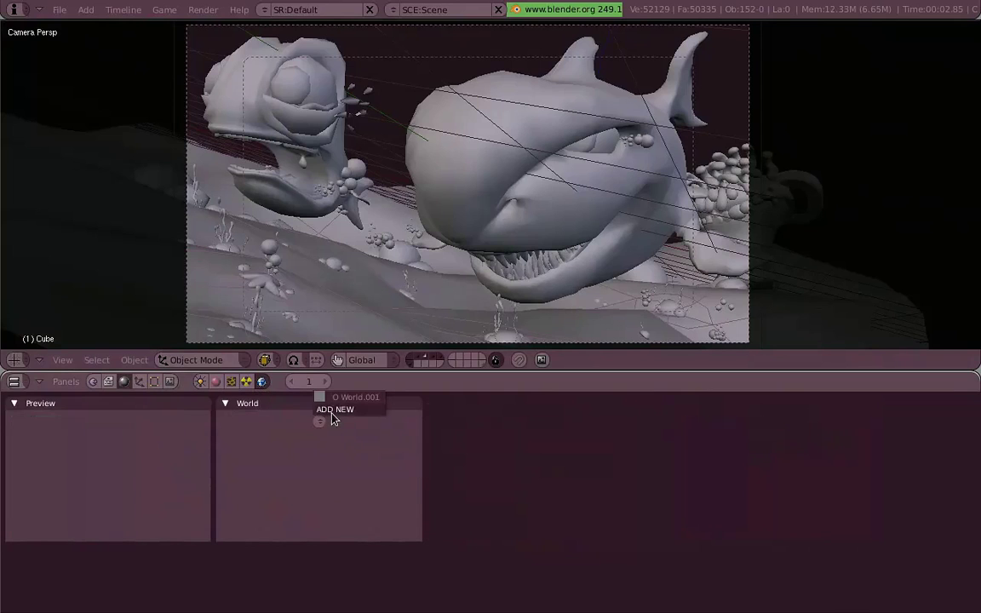
click(332, 416)
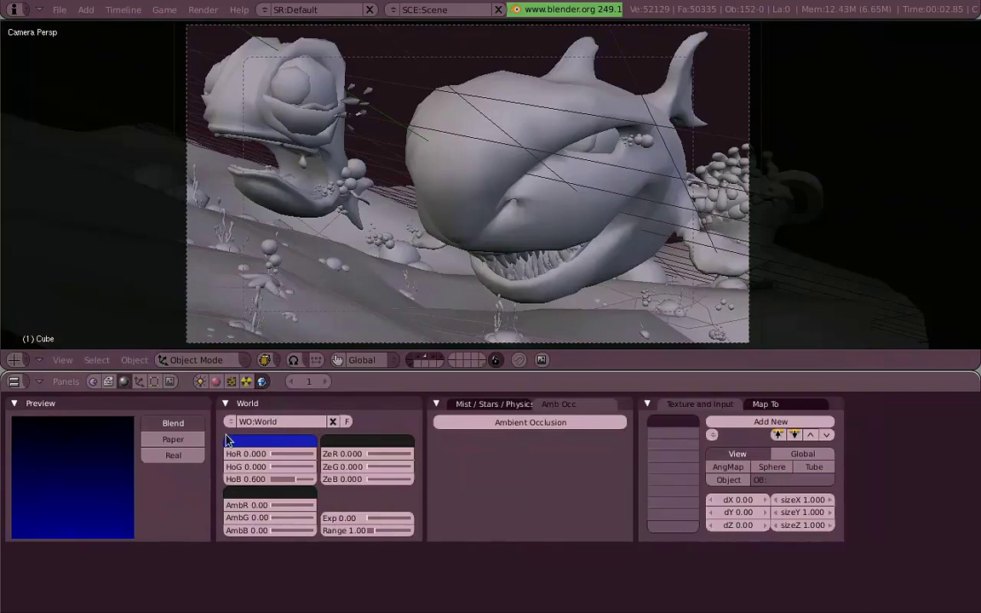
click(197, 425)
click(270, 444)
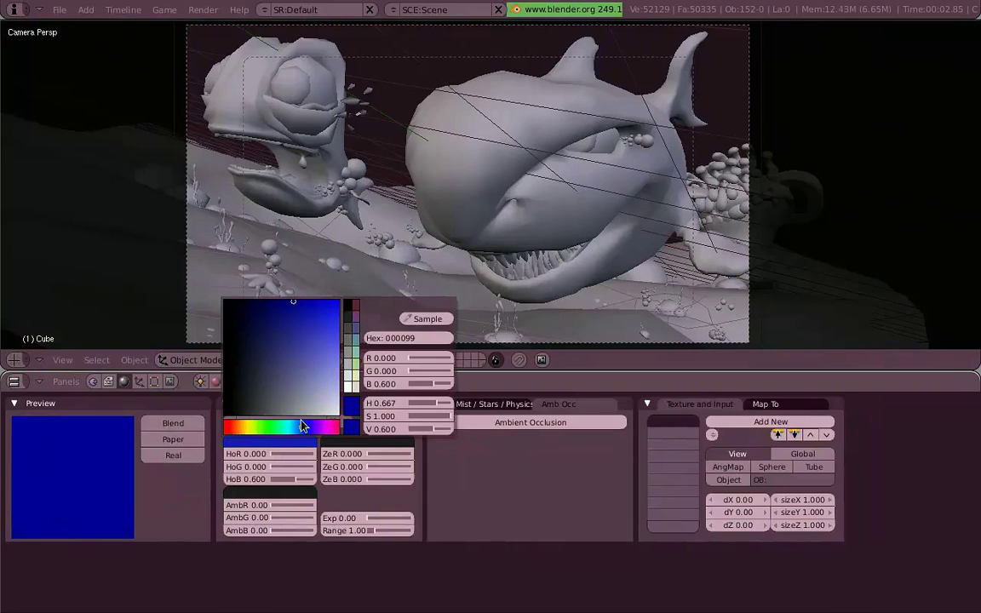
drag(430, 415, 368, 416)
drag(452, 437, 448, 431)
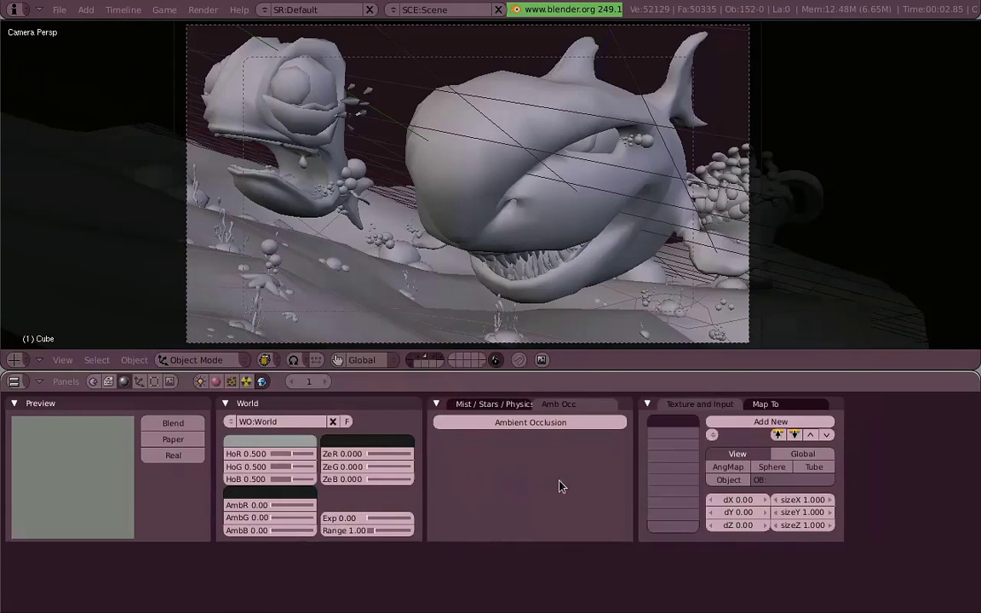
- Enable Ambient Occlusion with Approximate gathering, Pixel Cache and Correction 1.000
click(612, 422)
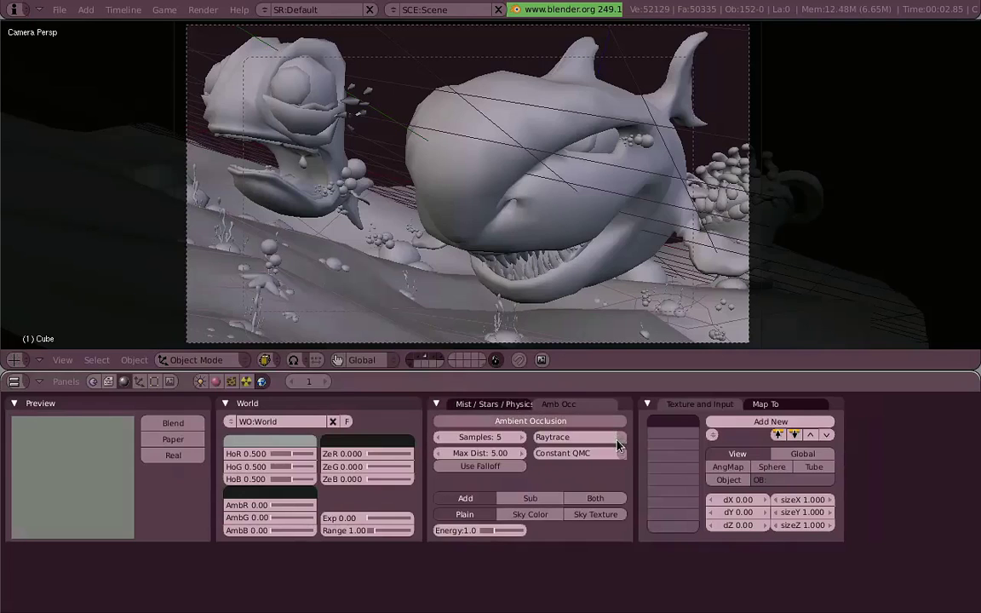
click(620, 440)
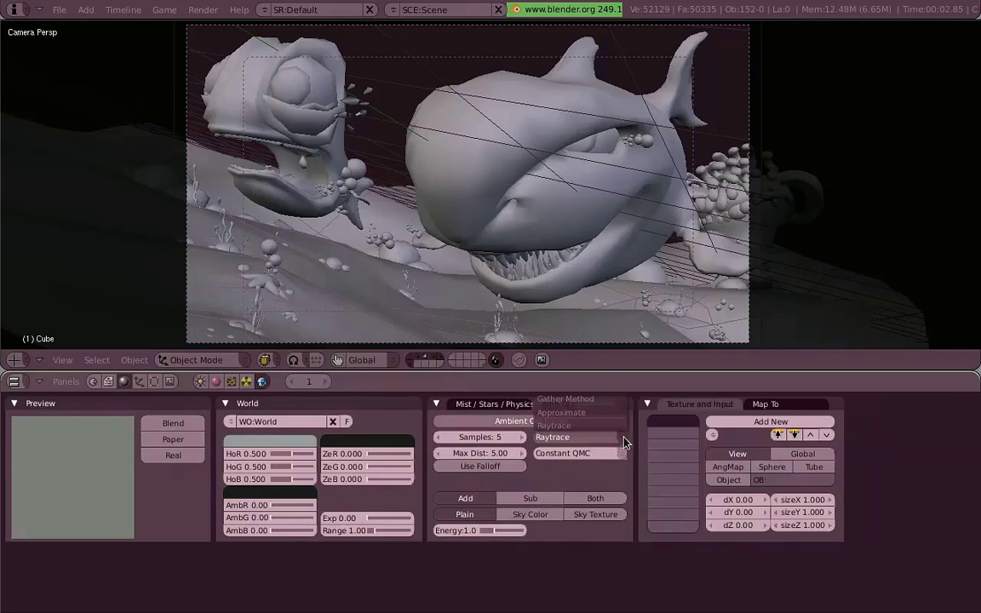
click(621, 414)
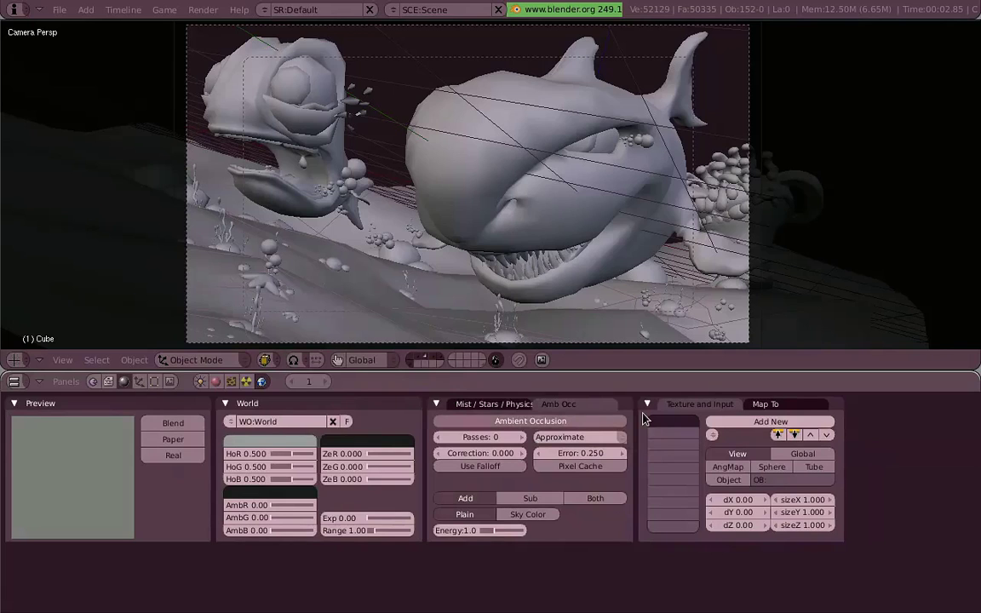
click(617, 465)
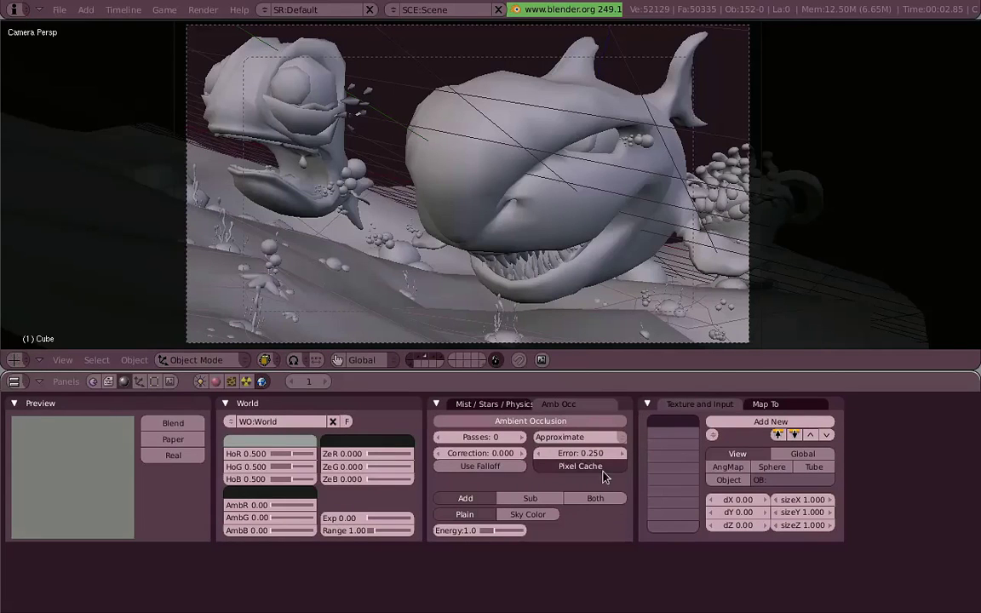
drag(490, 453, 572, 455)
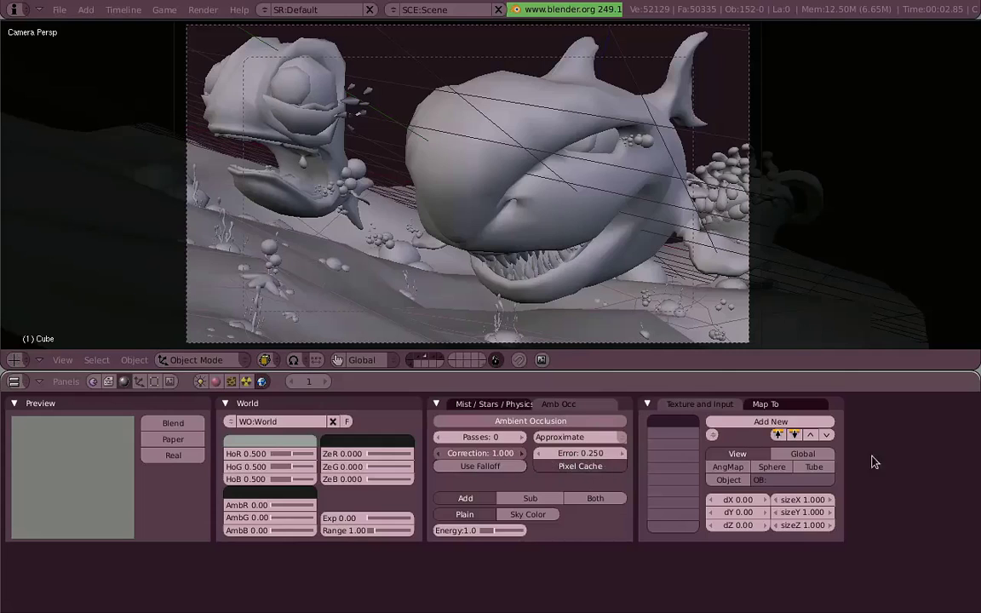
- Render the ambient-occluded scene twice (00:18.13), orbiting the view between renders
key(F12)
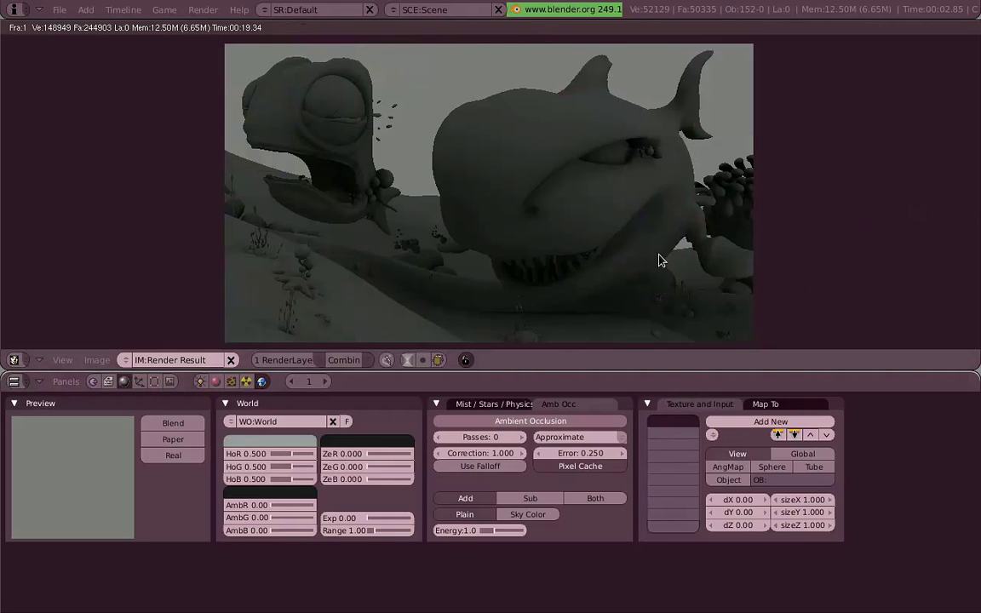
key(Escape)
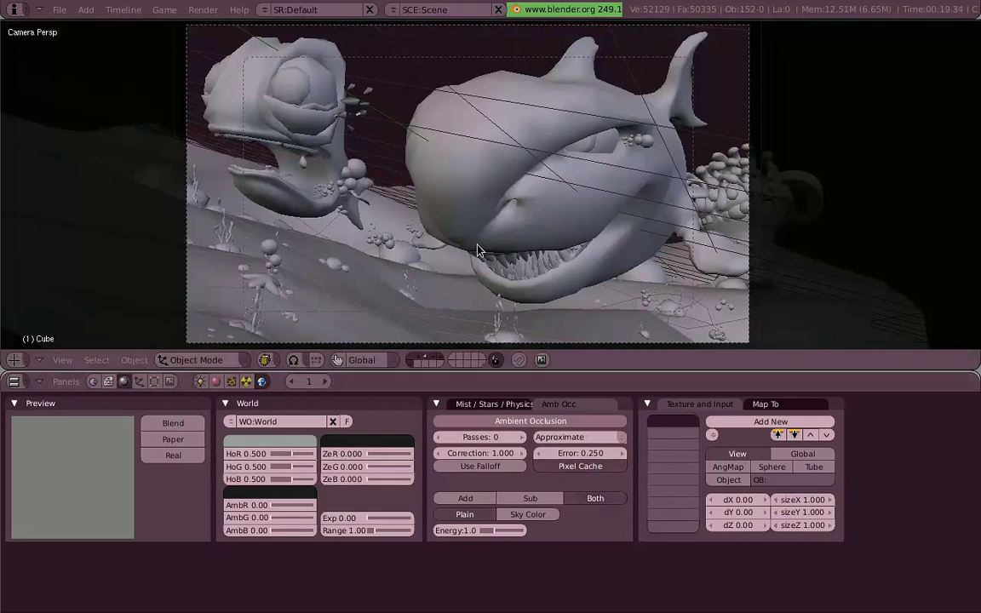
middle_drag(434, 226, 453, 246)
middle_drag(706, 244, 722, 246)
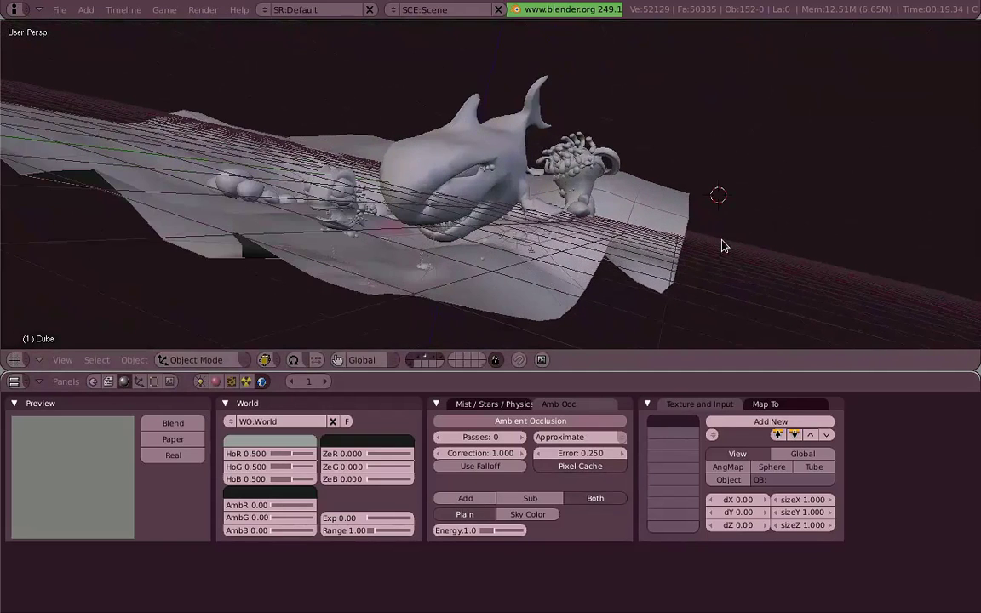
key(F12)
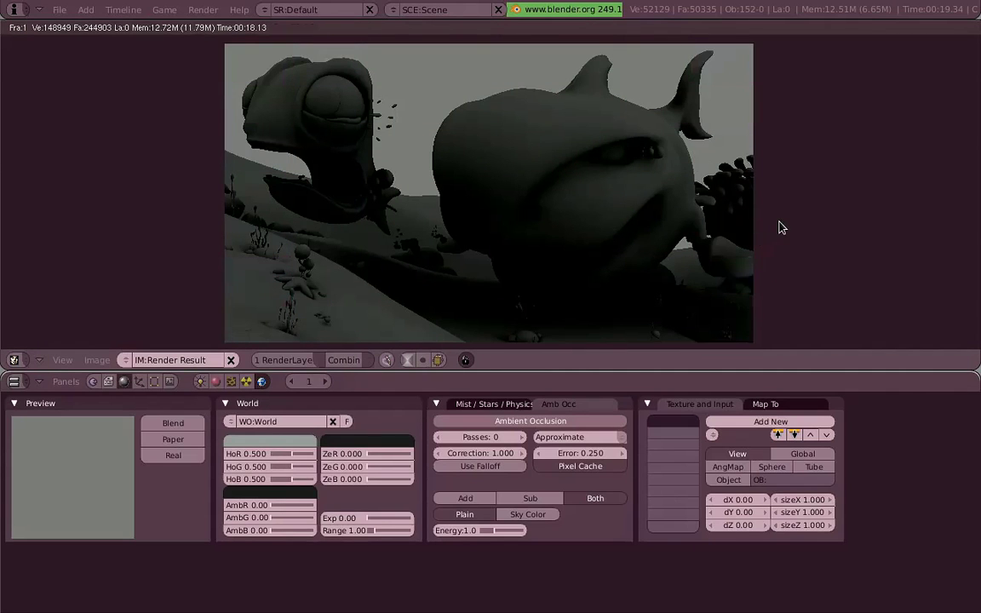
key(Escape)
middle_drag(779, 226, 379, 244)
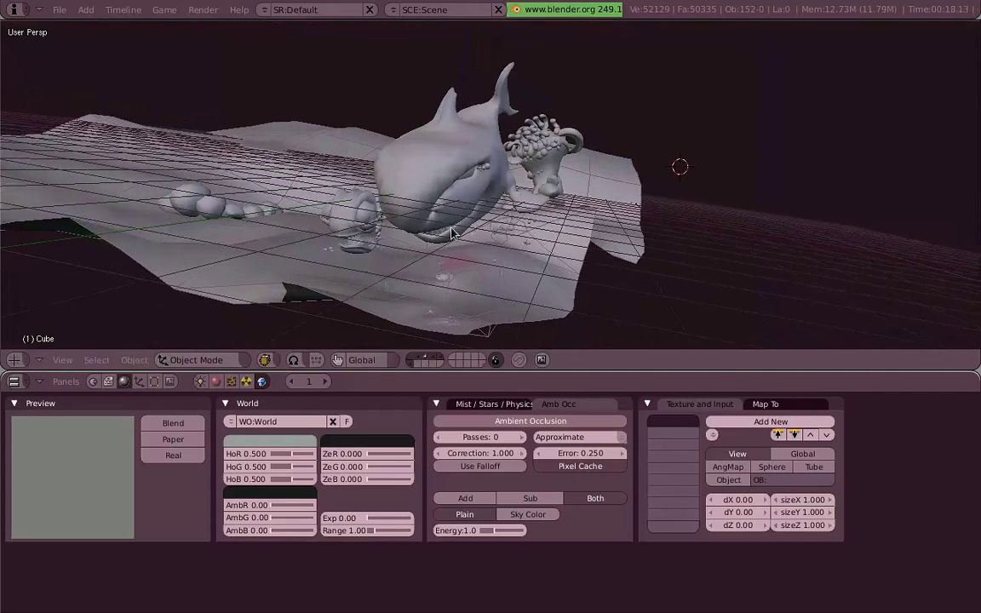
- Add a Hemi lamp above the shark from a top orthographic wireframe view
middle_drag(523, 213, 466, 215)
key(KP_7)
key(F5)
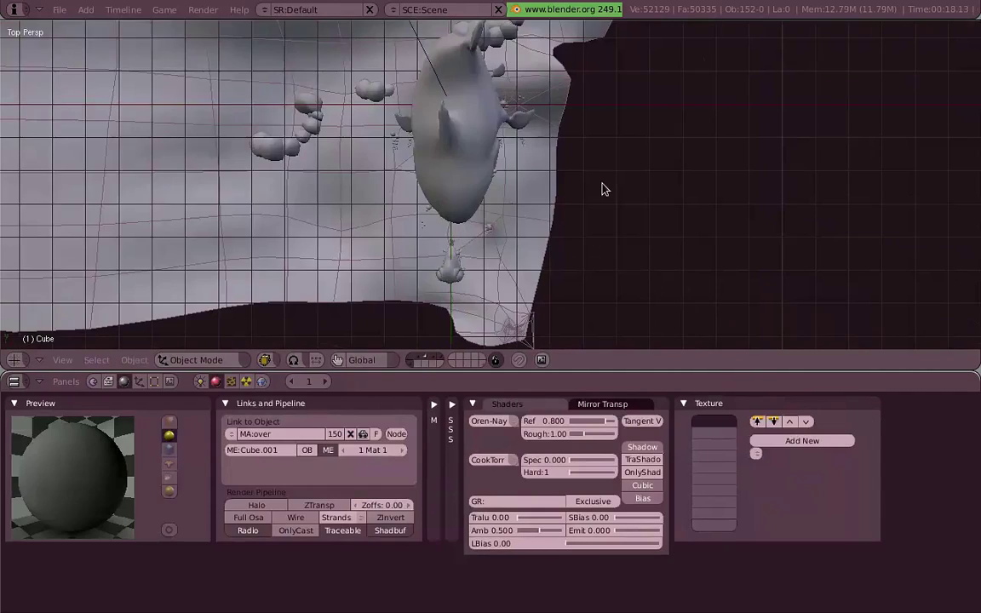
key(z)
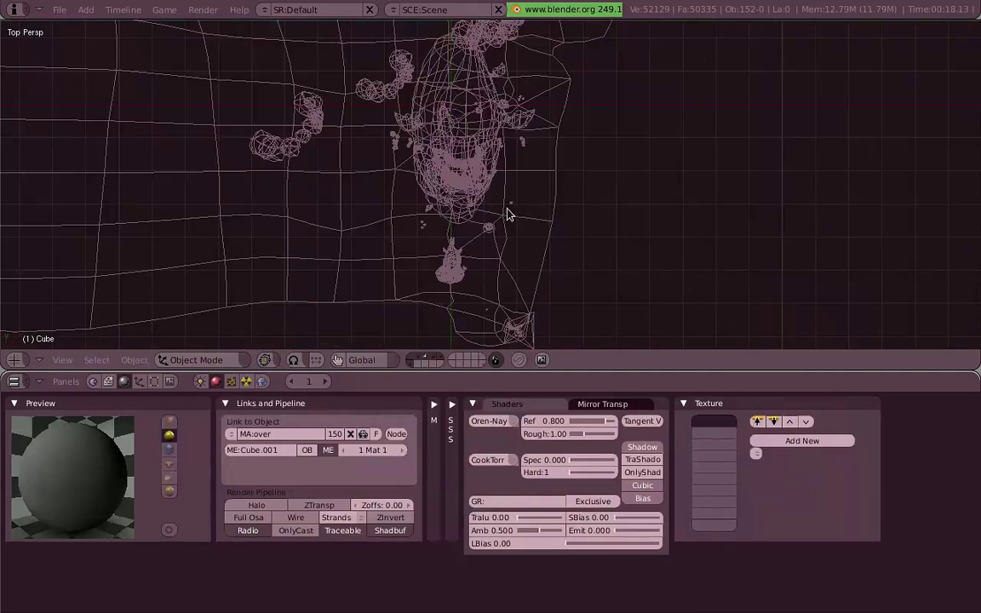
key(KP_5)
key(space)
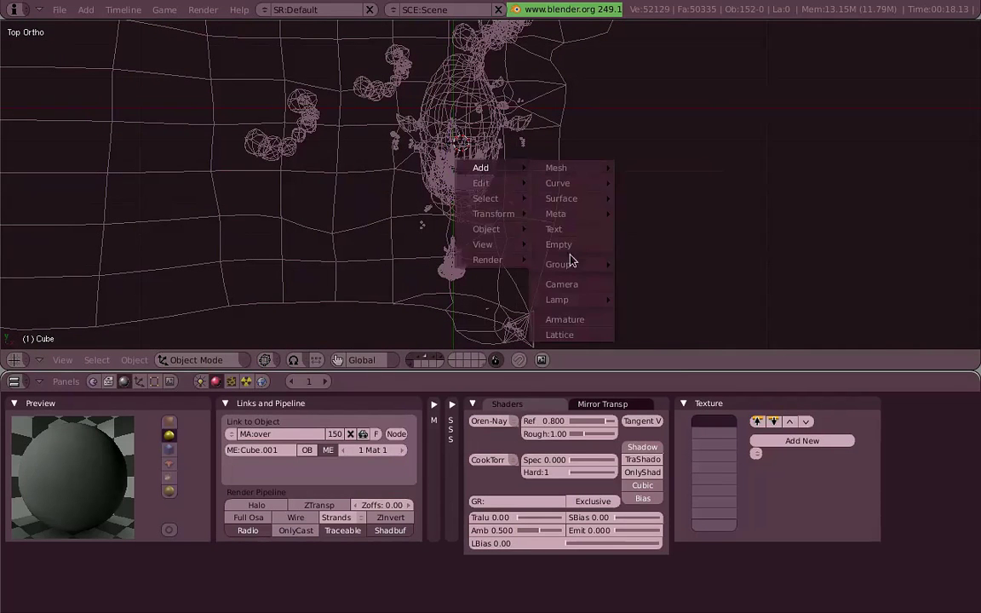
mouse_move(557, 300)
click(640, 346)
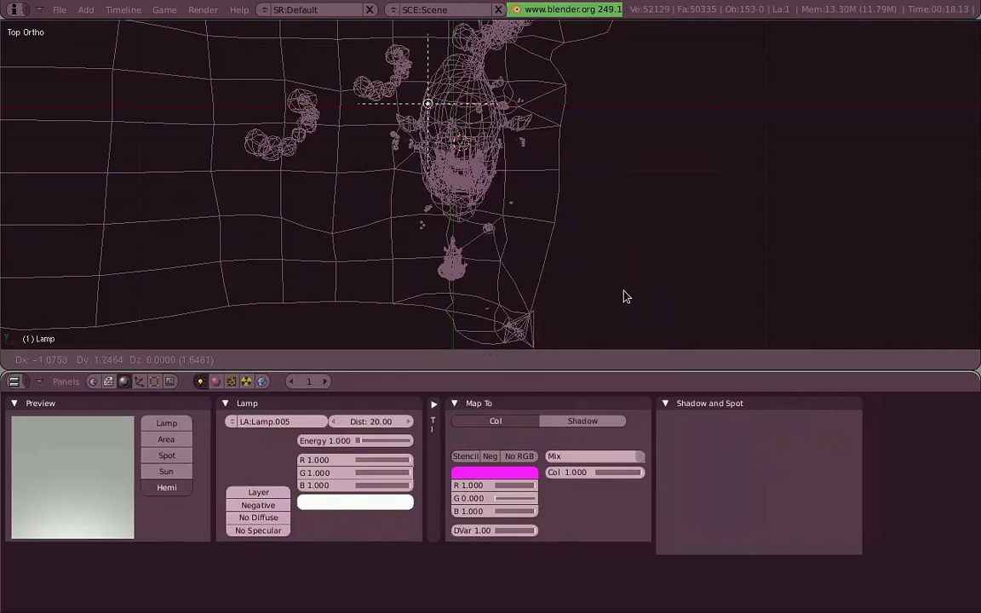
key(KP_1)
- Split the 3D view and show the Render Result in a UV/Image Editor on the right
right_click(529, 30)
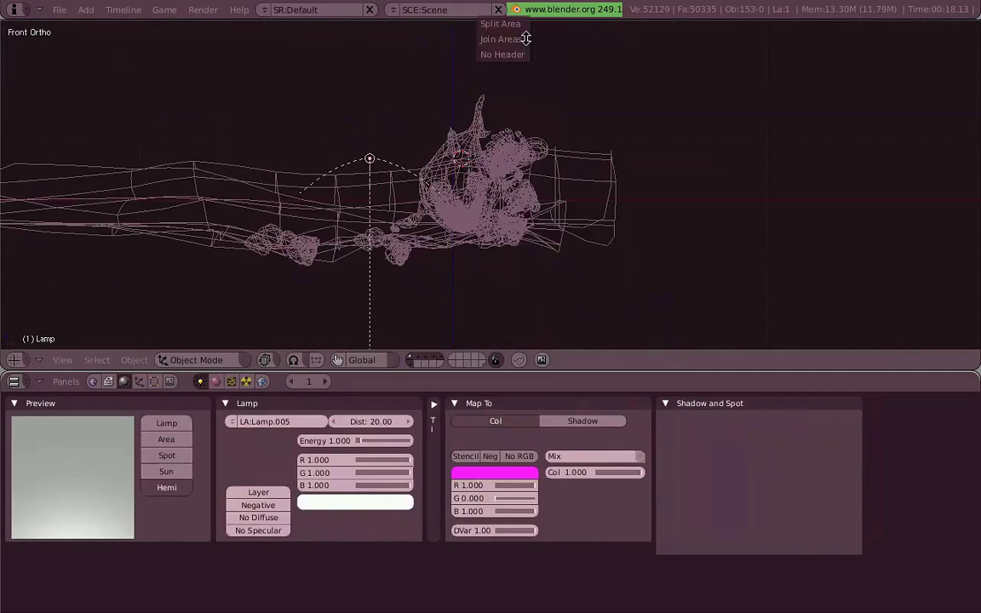
click(502, 24)
click(542, 30)
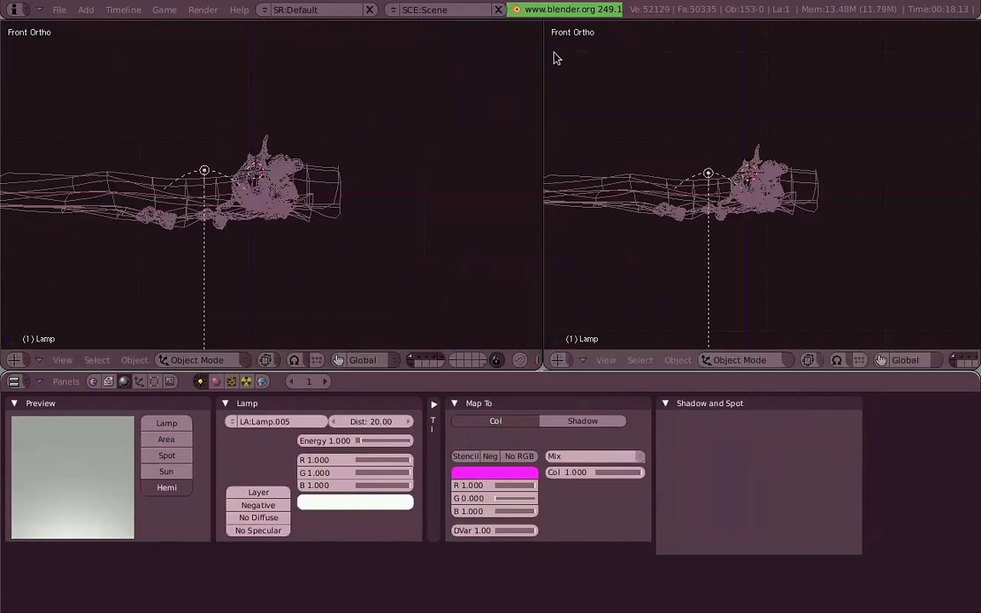
click(580, 361)
click(620, 281)
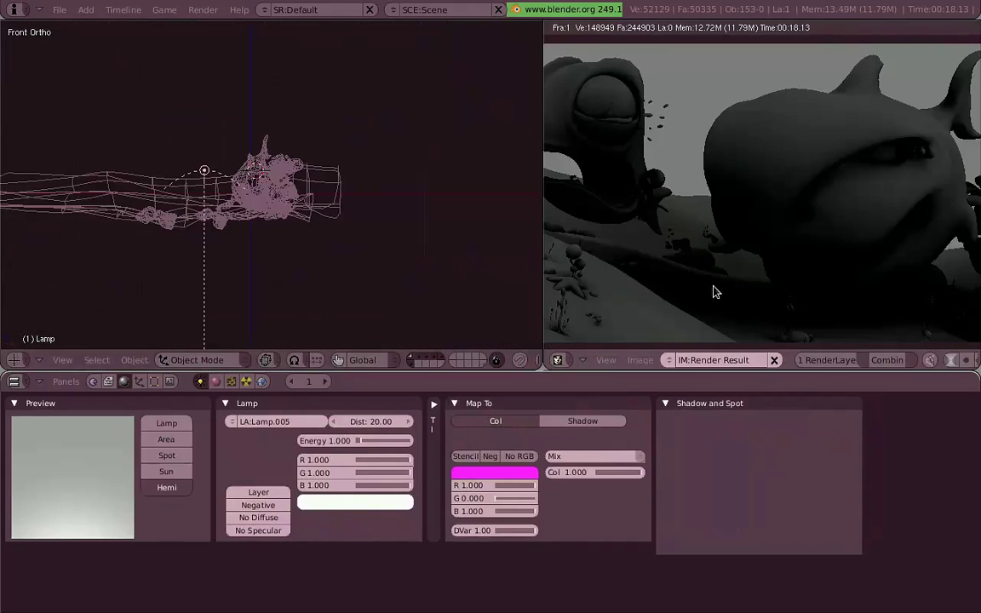
drag(544, 217, 467, 217)
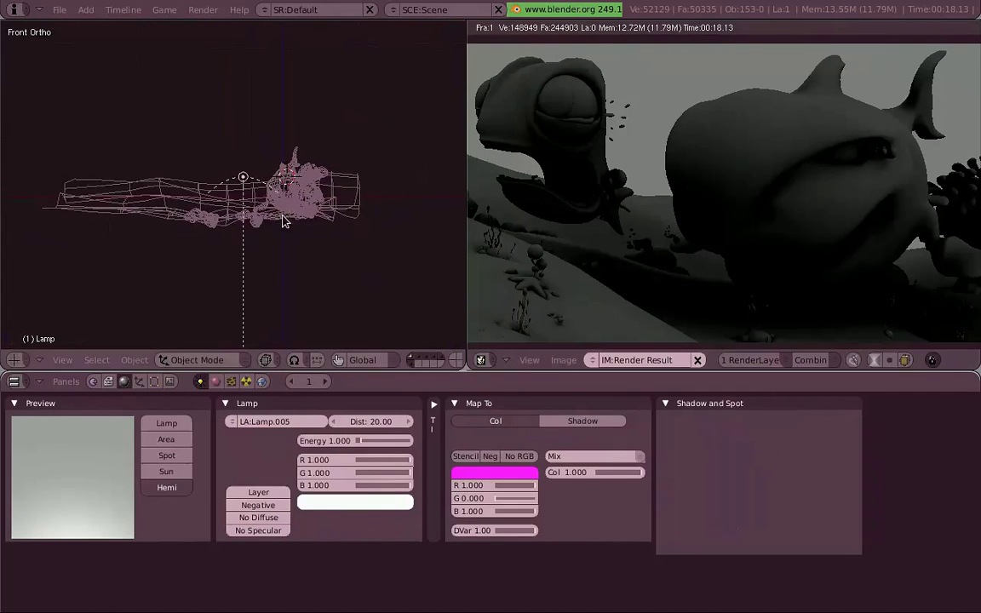
middle_drag(284, 221, 245, 231)
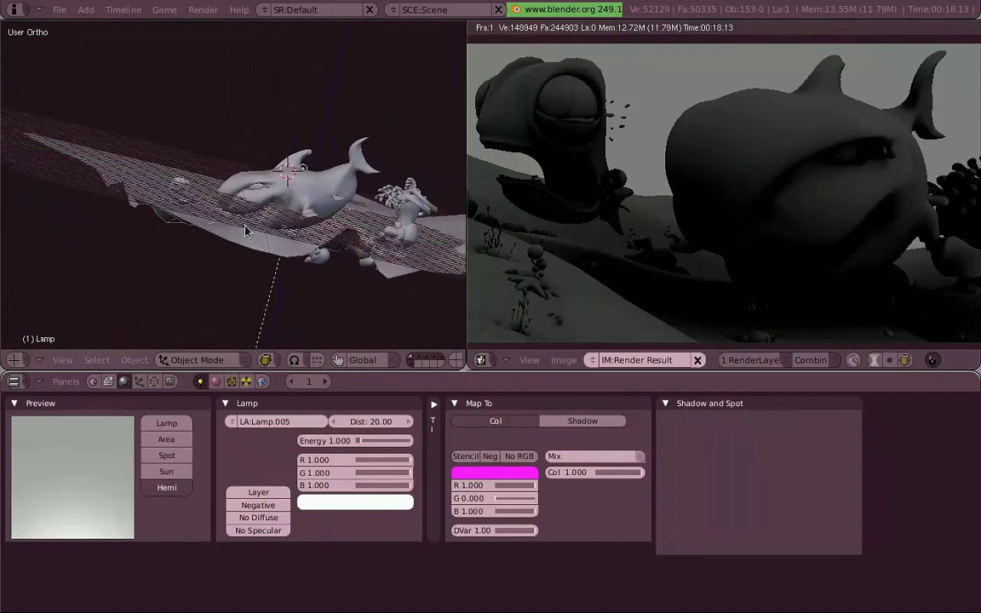
- Switch the left 3D view to solid Shaded drawing from the right side
key(KP_3)
click(164, 10)
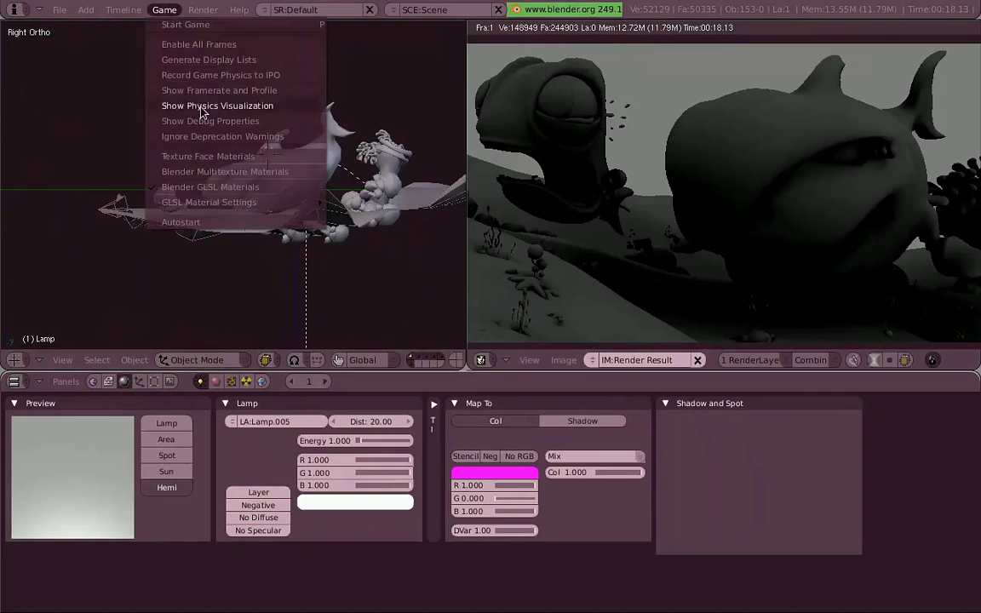
click(207, 173)
click(265, 359)
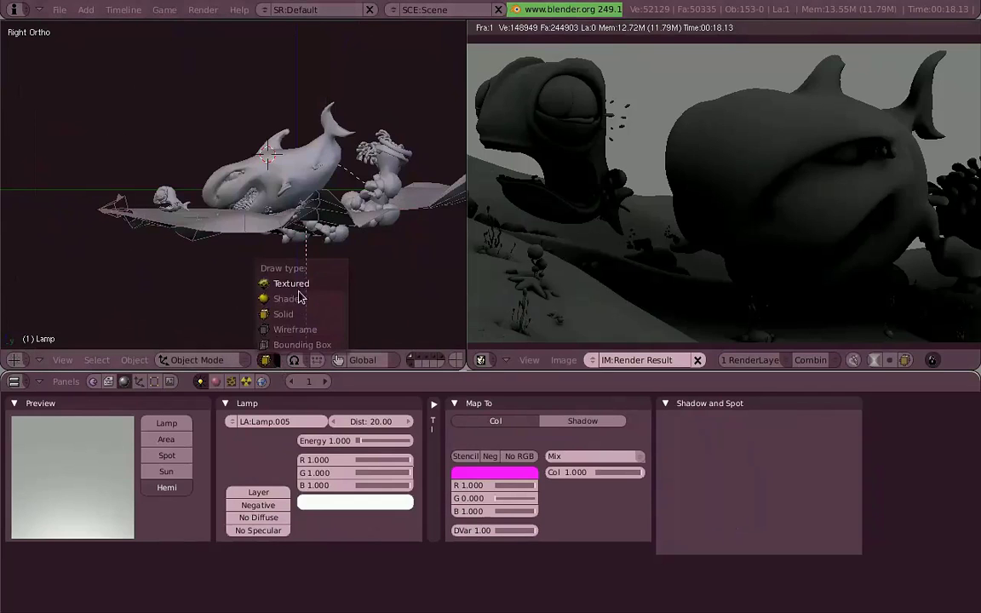
click(294, 298)
scroll(258, 236, up, 3)
- Rotate the Hemi lamp so it points toward the scene, checking through the camera
key(r)
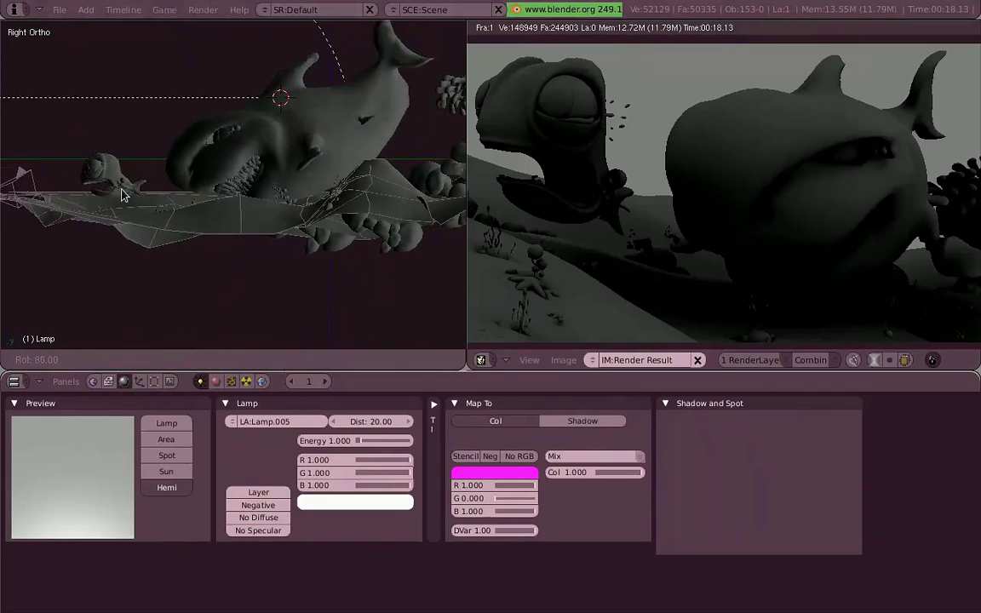
click(327, 187)
middle_drag(328, 188, 276, 185)
key(KP_0)
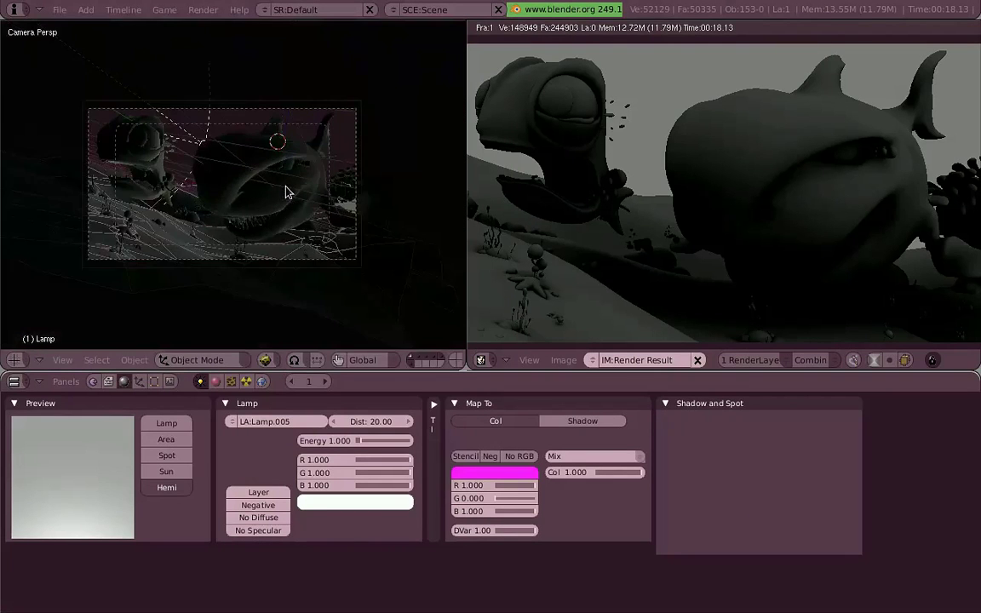
key(r)
key(r)
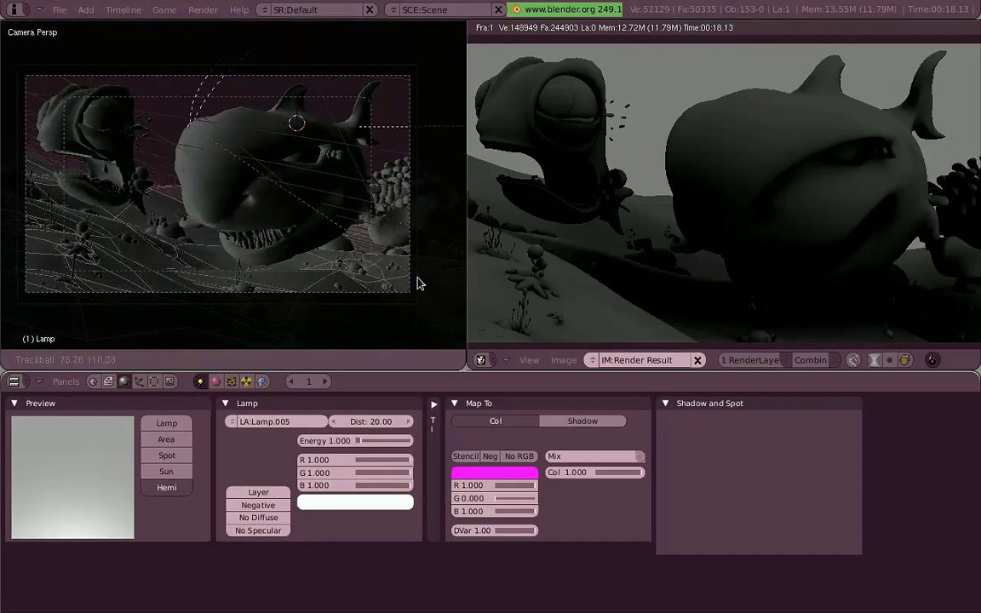
click(312, 210)
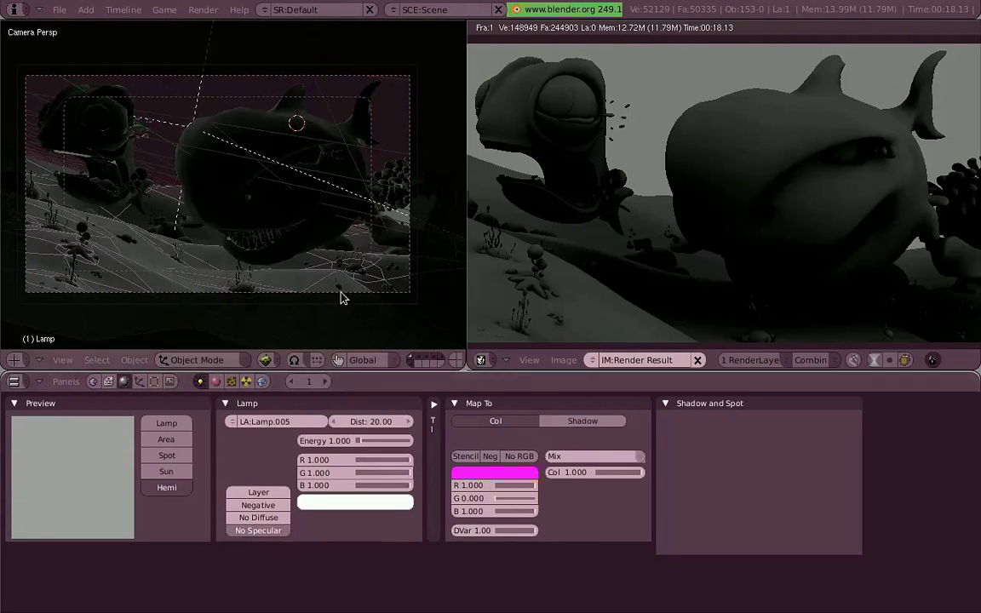
- Render the Hemi-lit scene (00:18.59) and enlarge the render result to inspect it
key(F12)
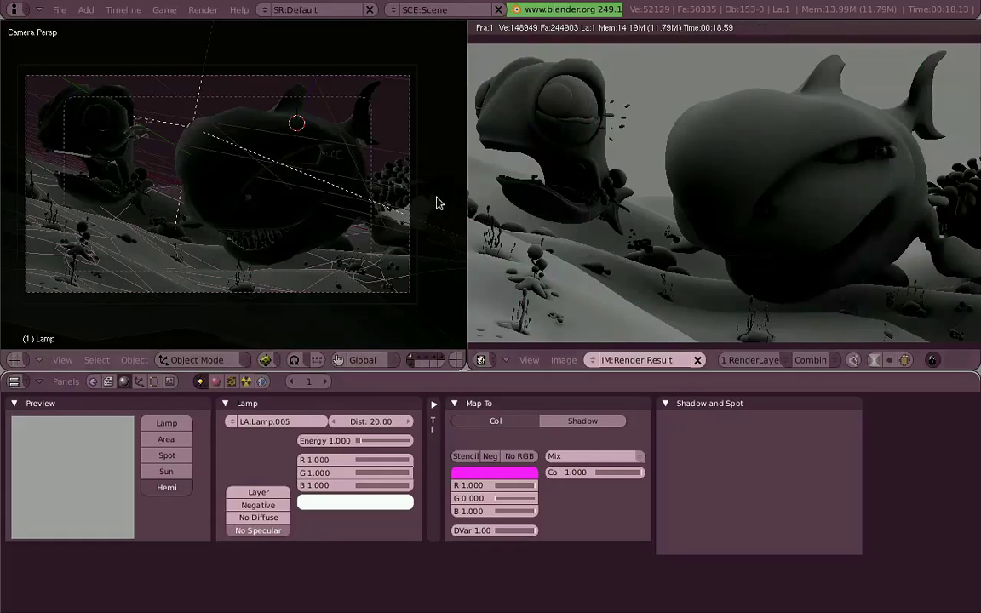
drag(466, 213, 421, 213)
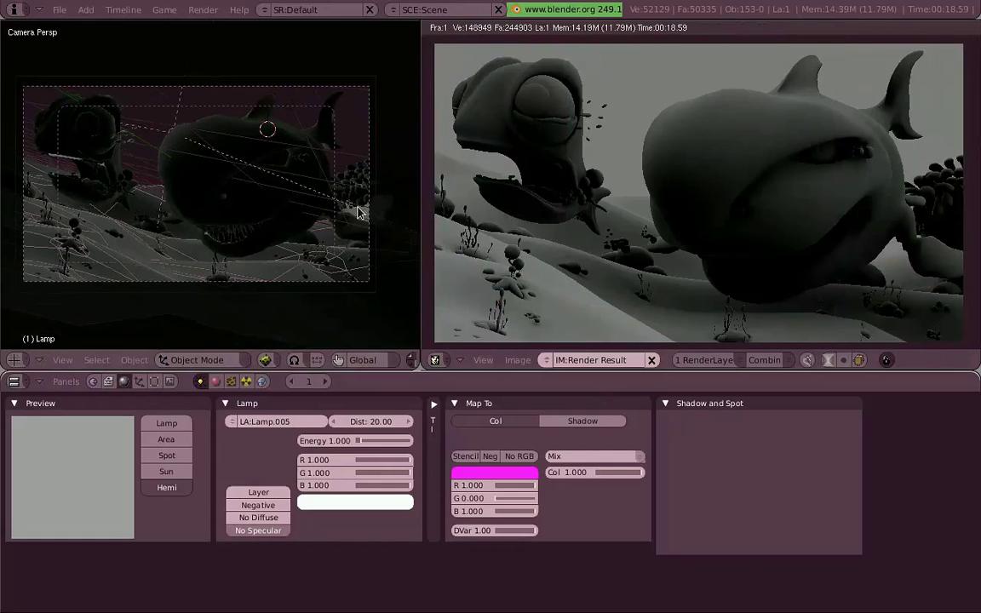
drag(587, 219, 598, 225)
- Duplicate the Hemi lamp, rotate the copy, and set it as the active camera
key(shift+d)
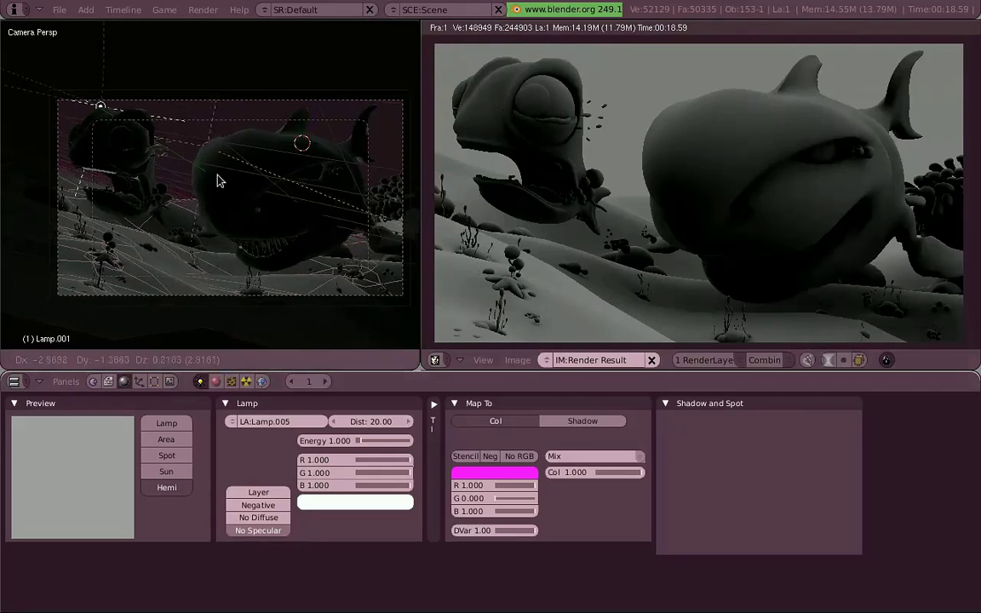
key(r)
key(r)
click(236, 166)
mouse_move(236, 166)
middle_down()
mouse_move(221, 112)
mouse_move(295, 219)
mouse_move(261, 226)
mouse_move(191, 153)
mouse_move(186, 173)
mouse_move(314, 177)
mouse_move(142, 226)
mouse_move(180, 279)
mouse_move(288, 244)
middle_up()
click(134, 359)
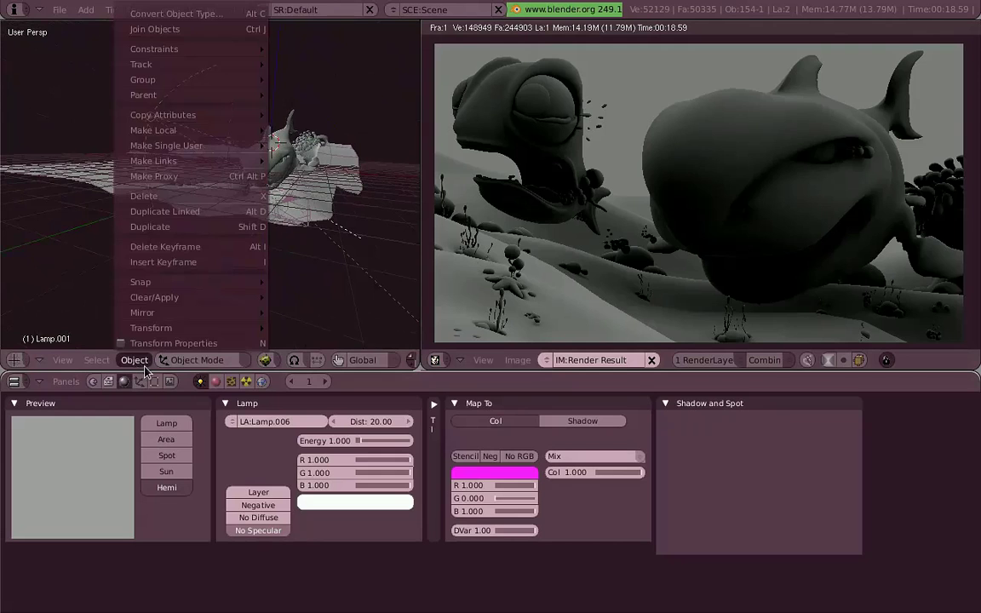
click(62, 359)
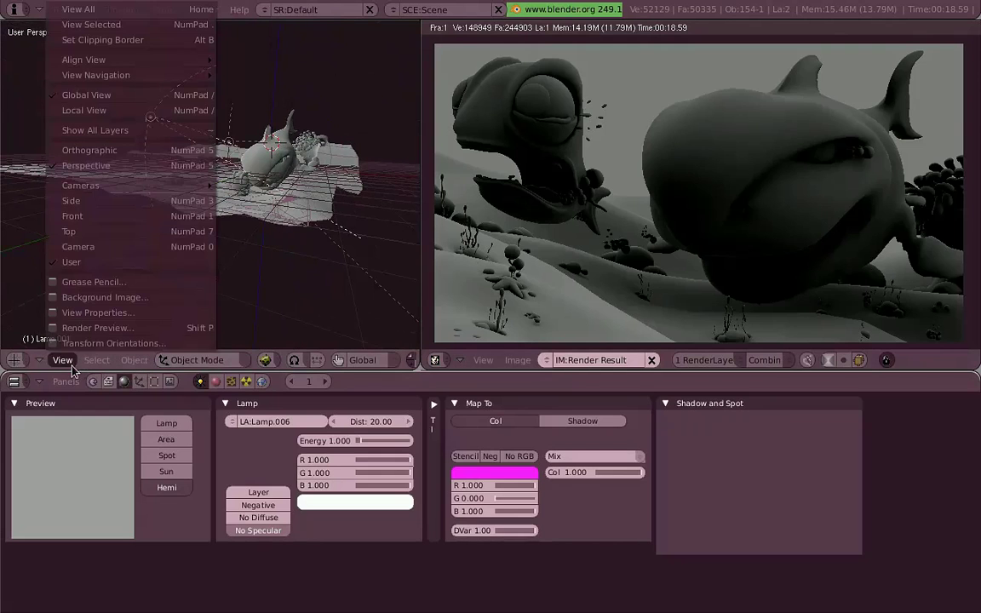
mouse_move(81, 184)
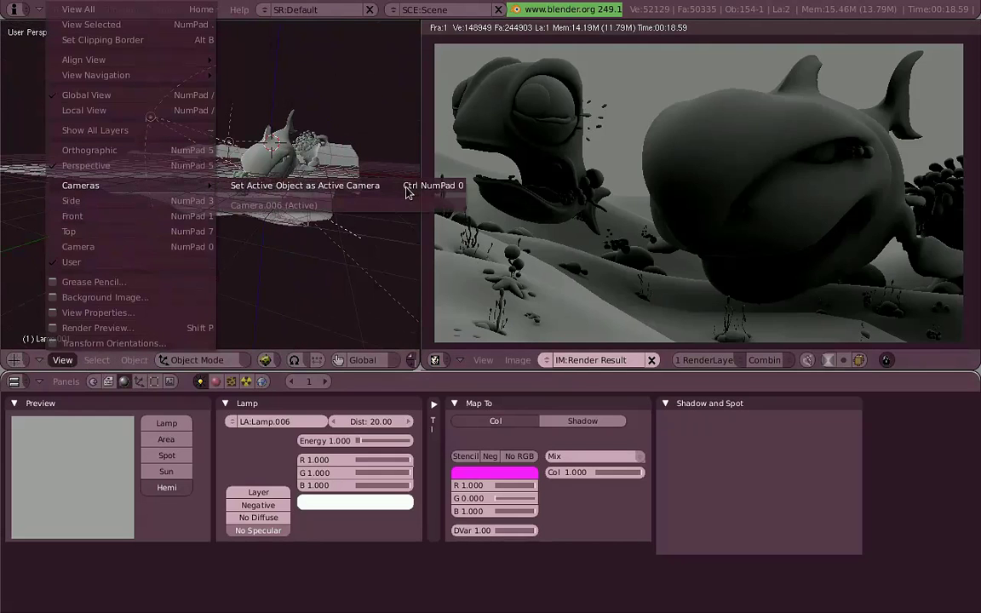
click(406, 194)
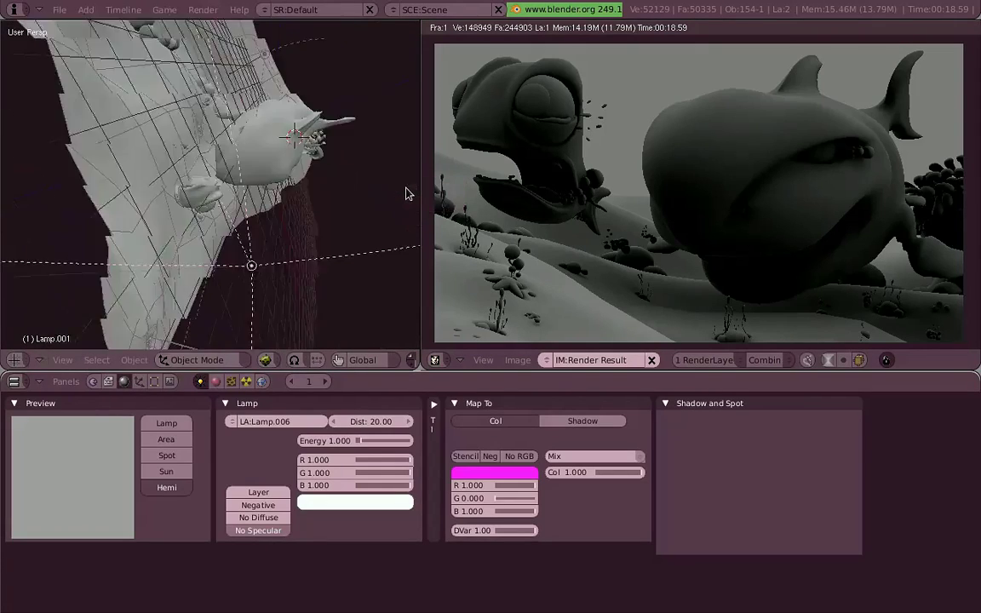
- Rotate and move the copied lamp until it aims at the front of the shark
key(r)
key(g)
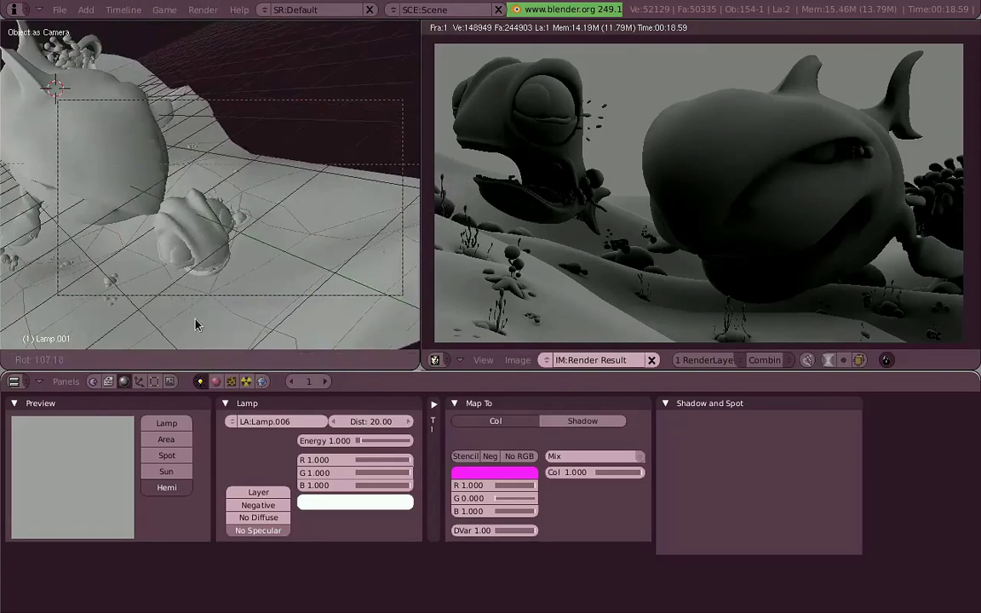
key(r)
key(r)
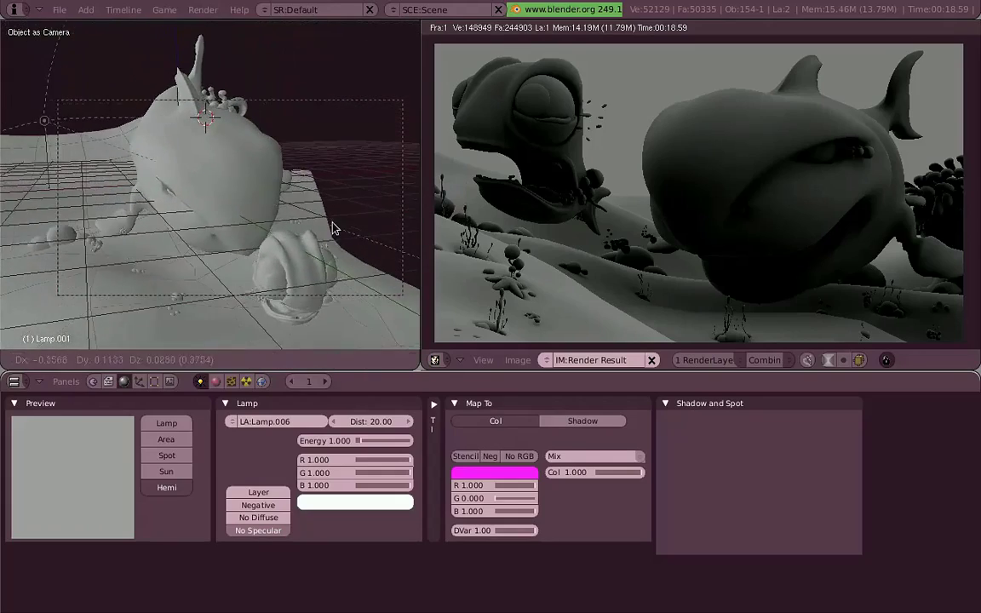
click(349, 250)
key(r)
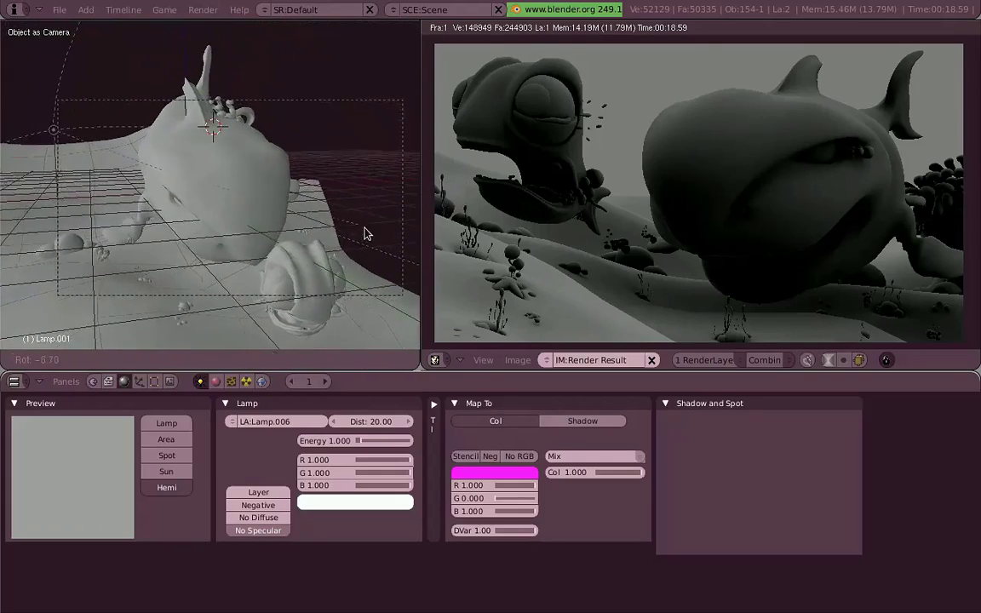
click(351, 236)
key(r)
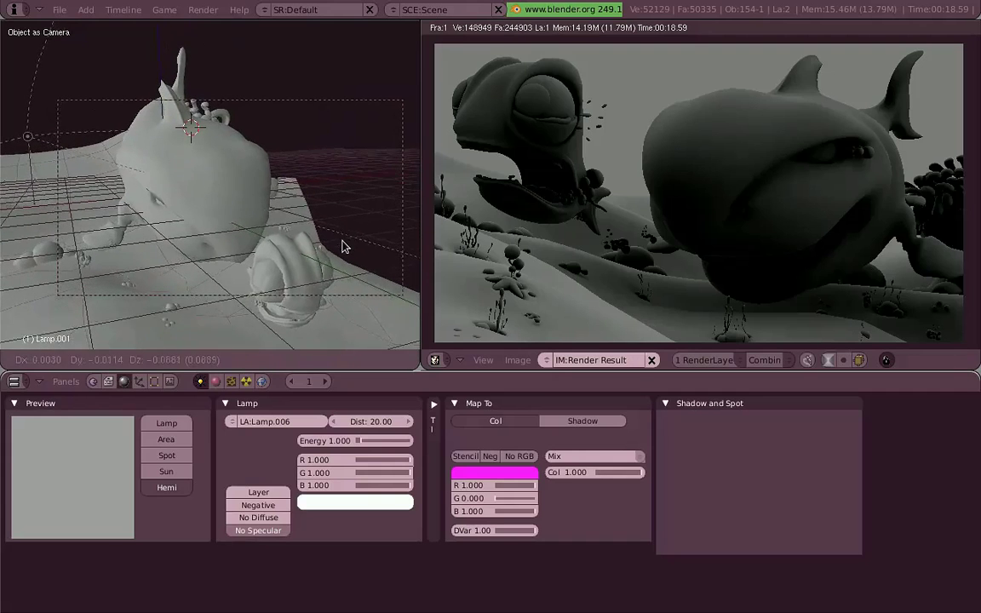
click(344, 247)
- Move the copied lamp along its Z axis, turn it into a Spot lamp, and re-aim it
key(g)
key(z)
key(z)
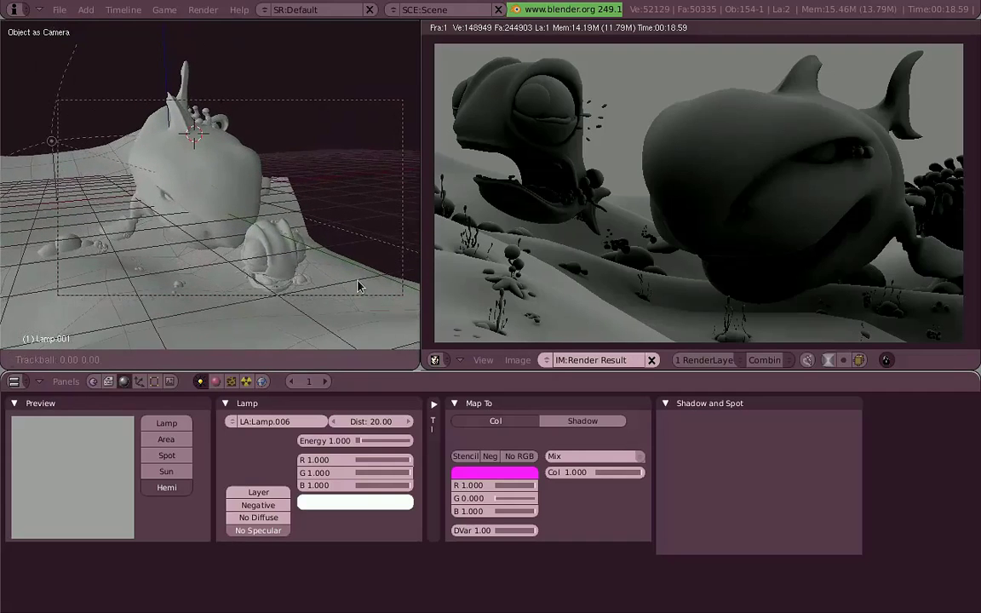
click(312, 249)
click(180, 456)
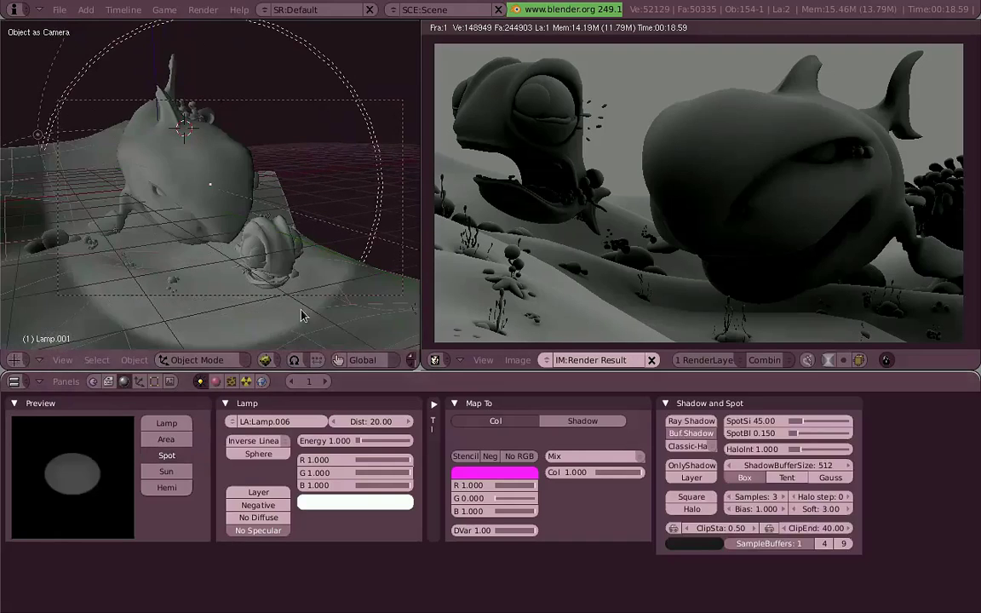
key(r)
key(r)
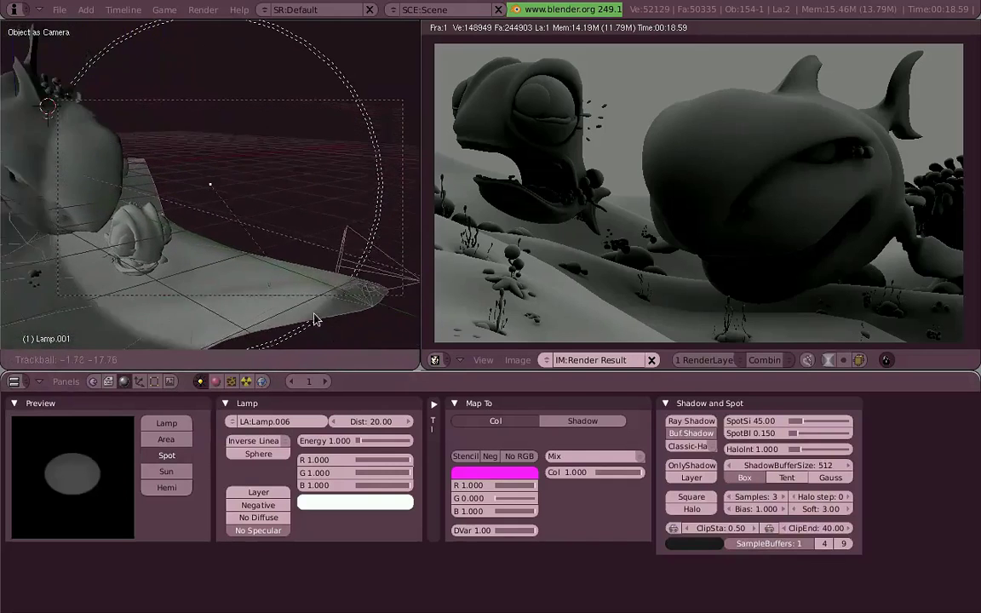
click(316, 312)
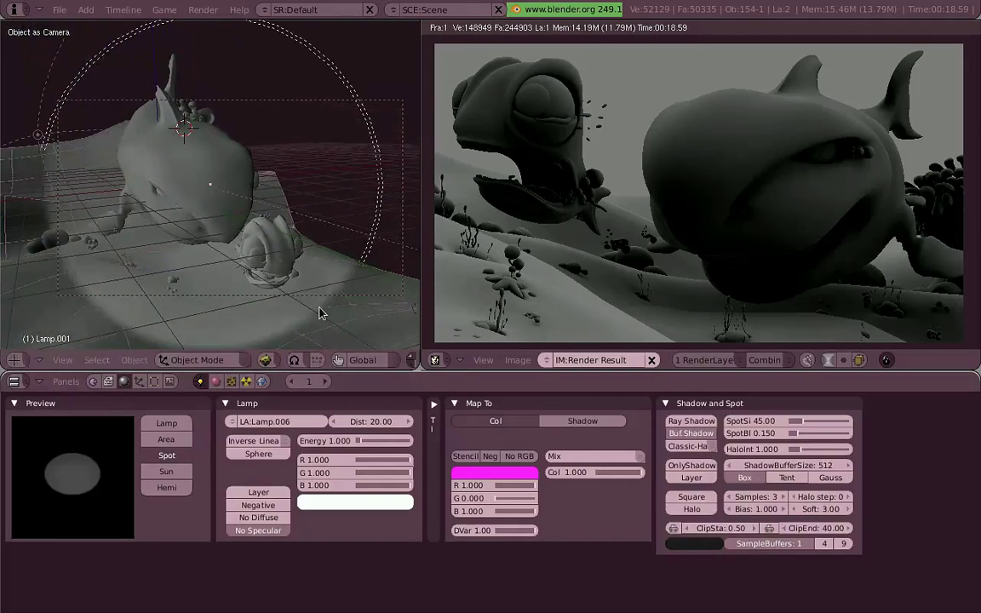
- Give the spot lamp SpotSi 60, SpotBl 0.400 and Energy 2.000
click(832, 420)
text(60)
key(Return)
mouse_move(829, 438)
mouse_down()
mouse_move(848, 449)
mouse_move(833, 443)
mouse_up()
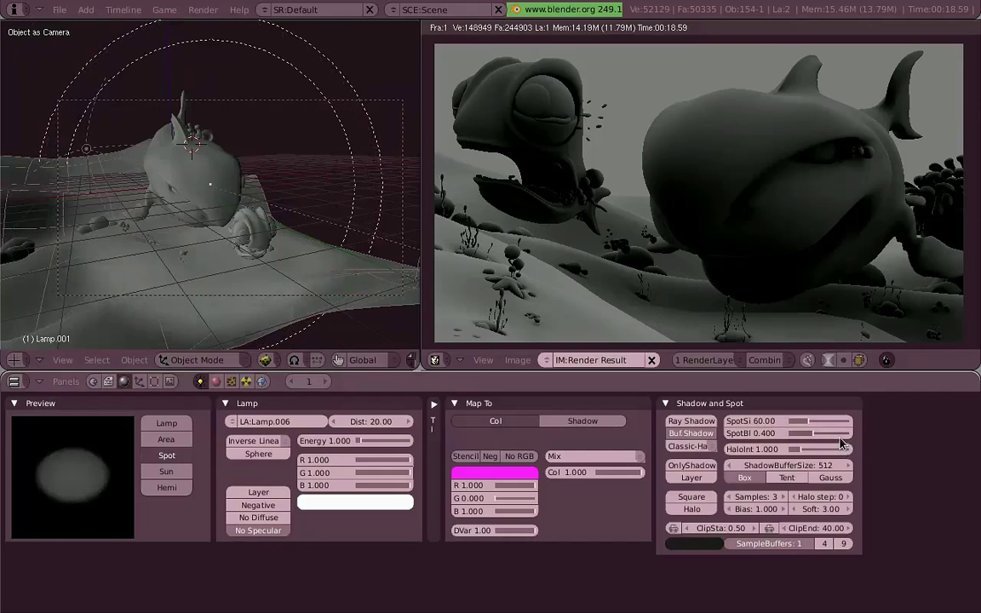
drag(409, 441, 415, 441)
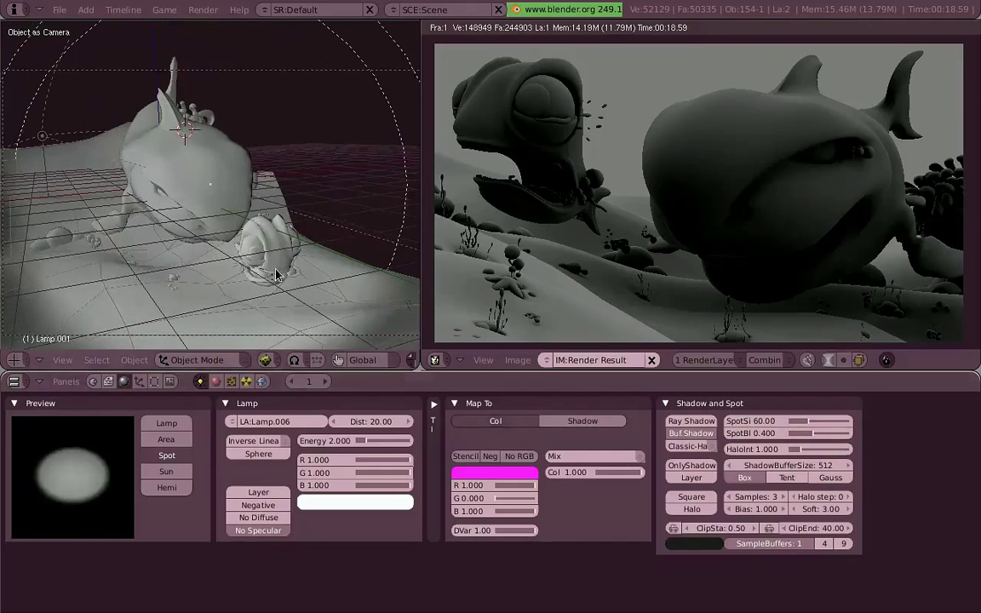
scroll(289, 283, down, 2)
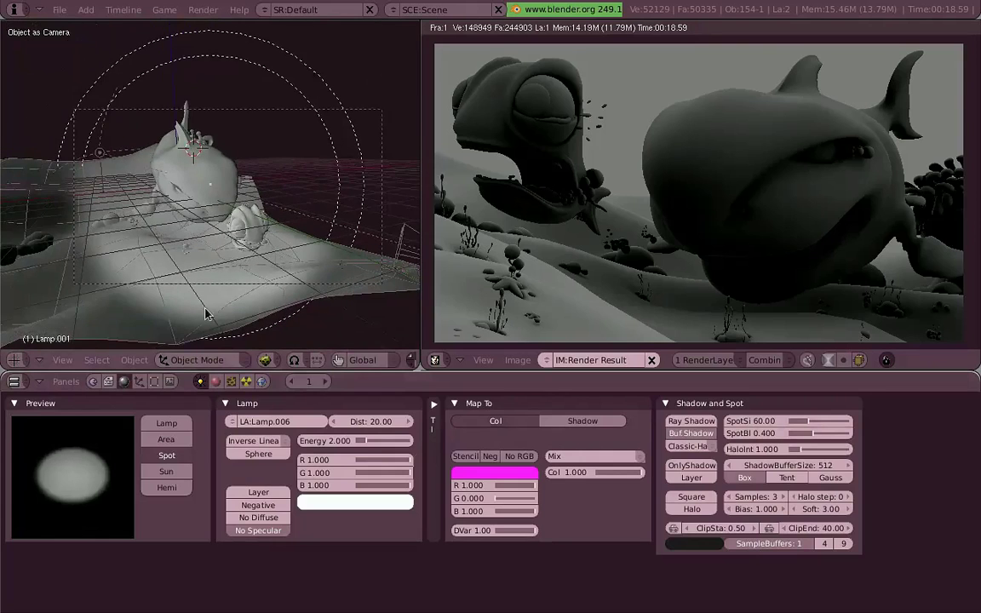
- Look through Camera.006 again and turn the render result area into a 3D View
click(63, 360)
mouse_move(81, 185)
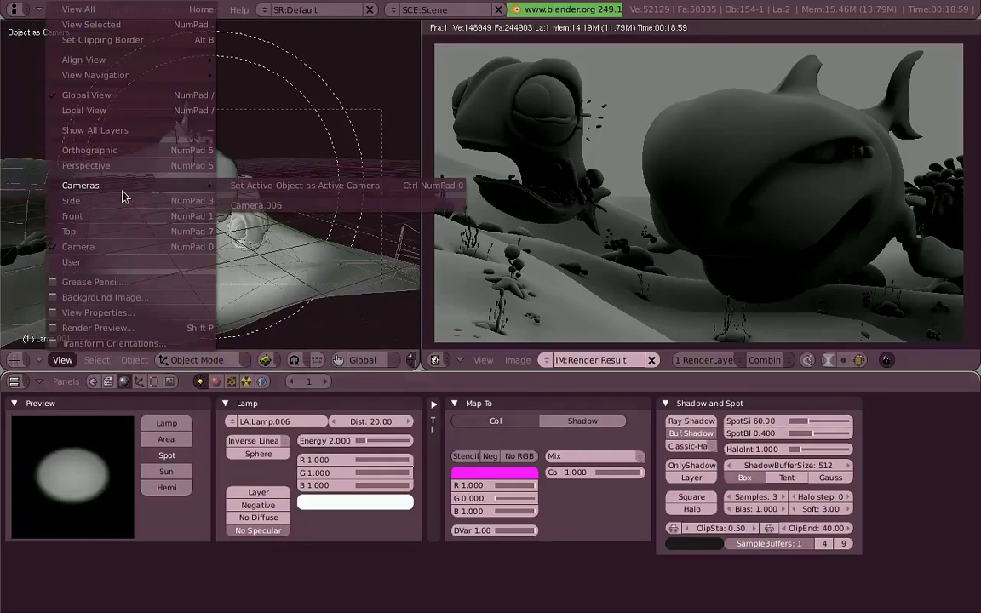
click(304, 184)
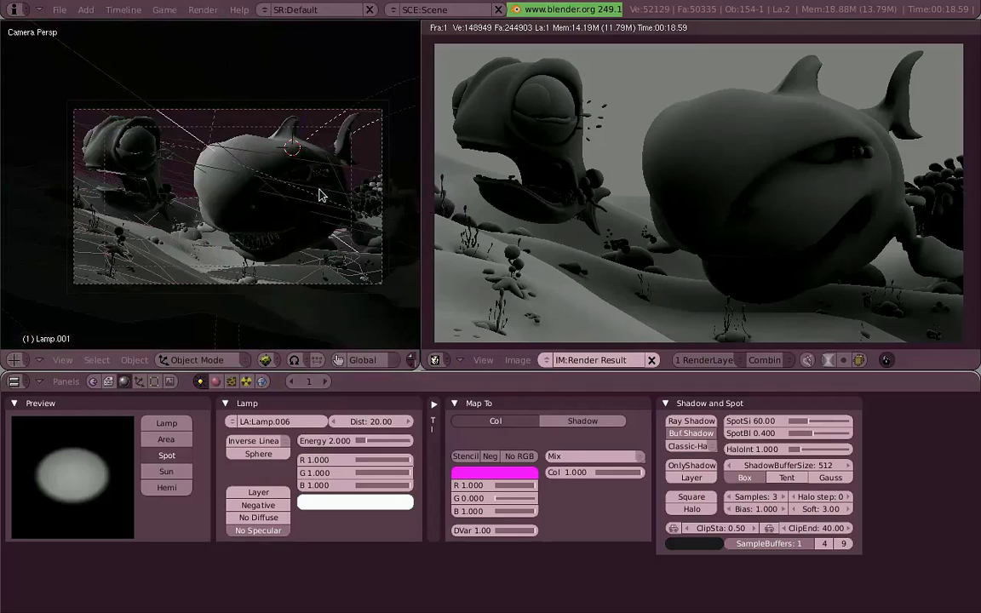
scroll(320, 216, up, 1)
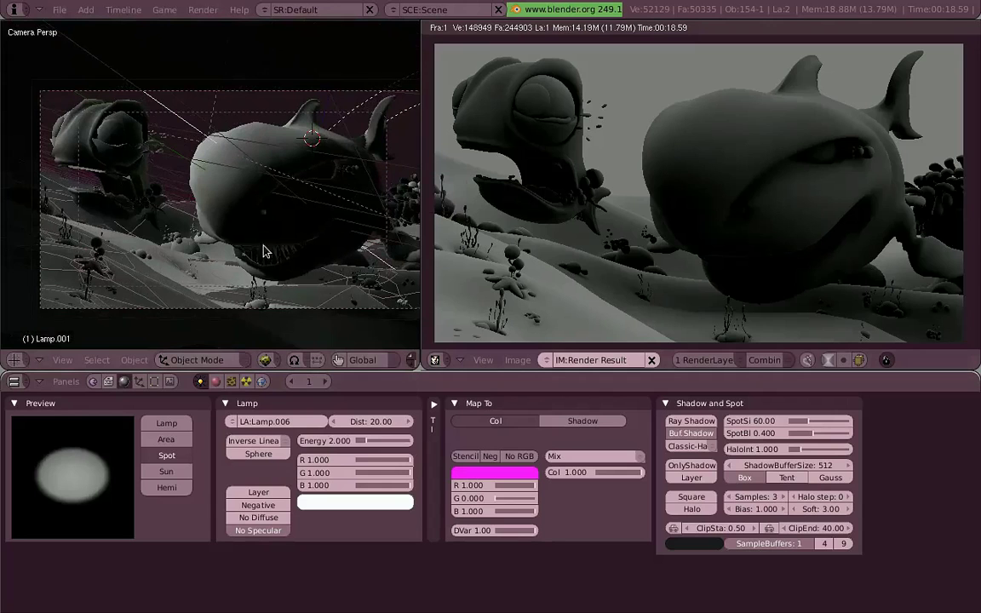
click(434, 359)
- Show the camera shot in the right view and widen the left view
click(451, 341)
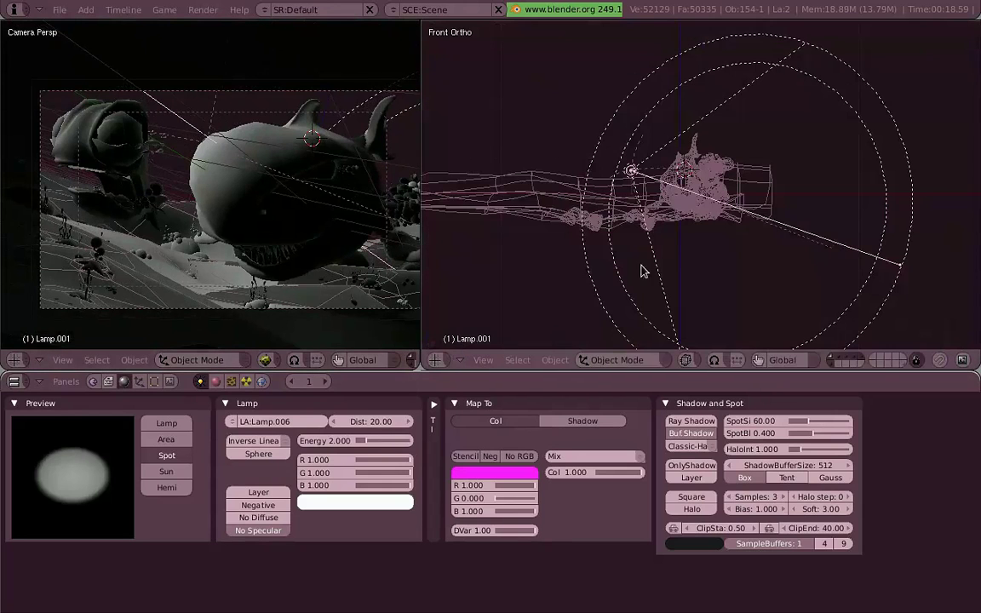
key(KP_0)
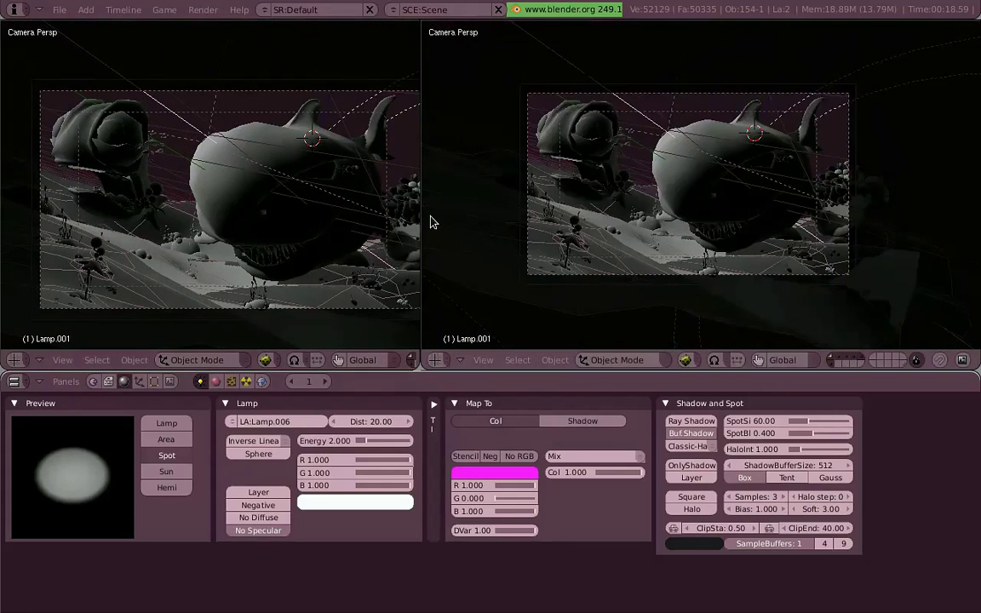
drag(422, 218, 568, 217)
middle_drag(302, 200, 326, 210)
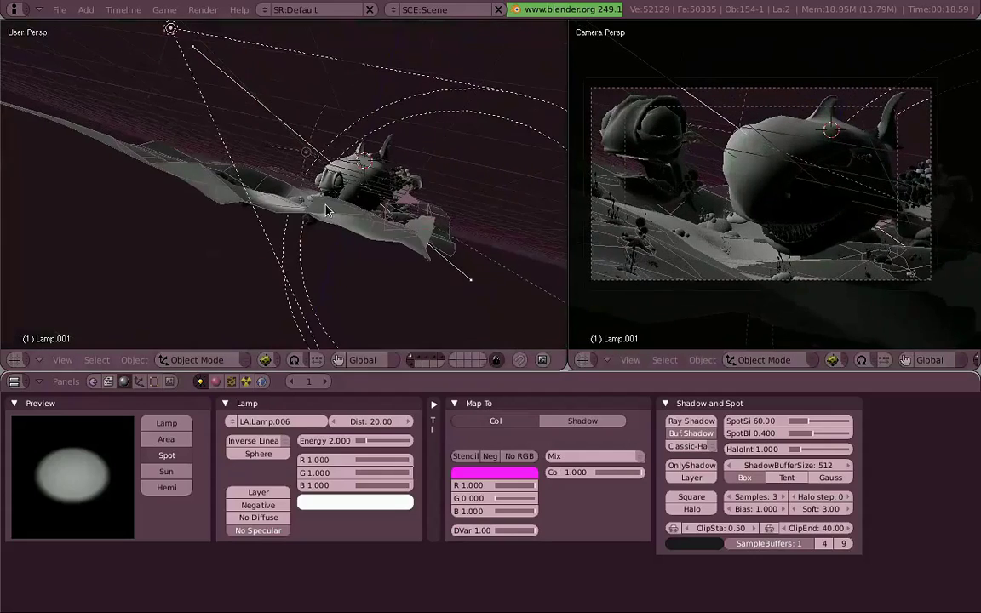
- Reposition and re-aim the spot lamp from top and front views, narrowing its cone to 50
key(KP_7)
key(g)
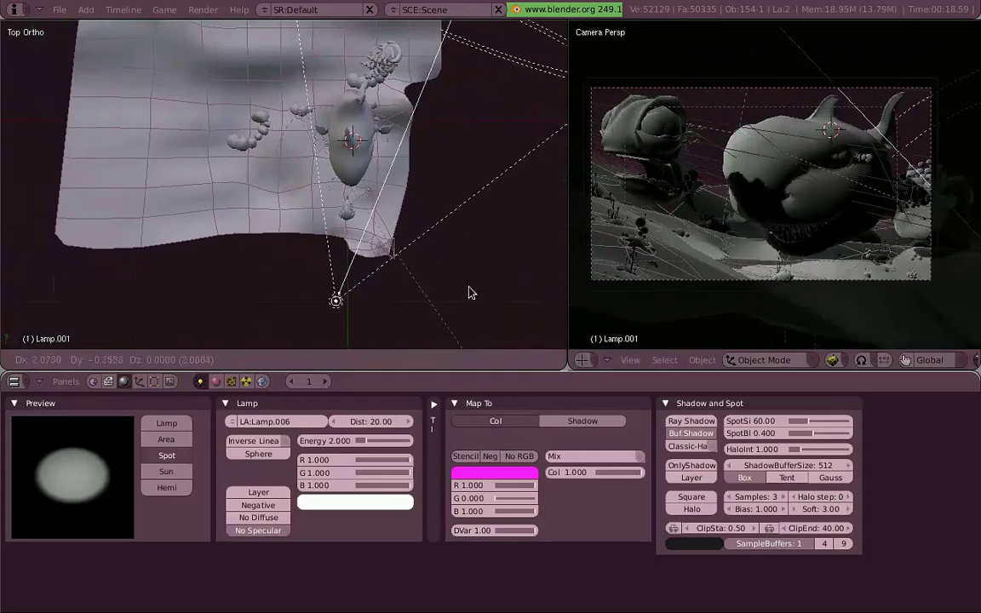
click(460, 246)
key(KP_1)
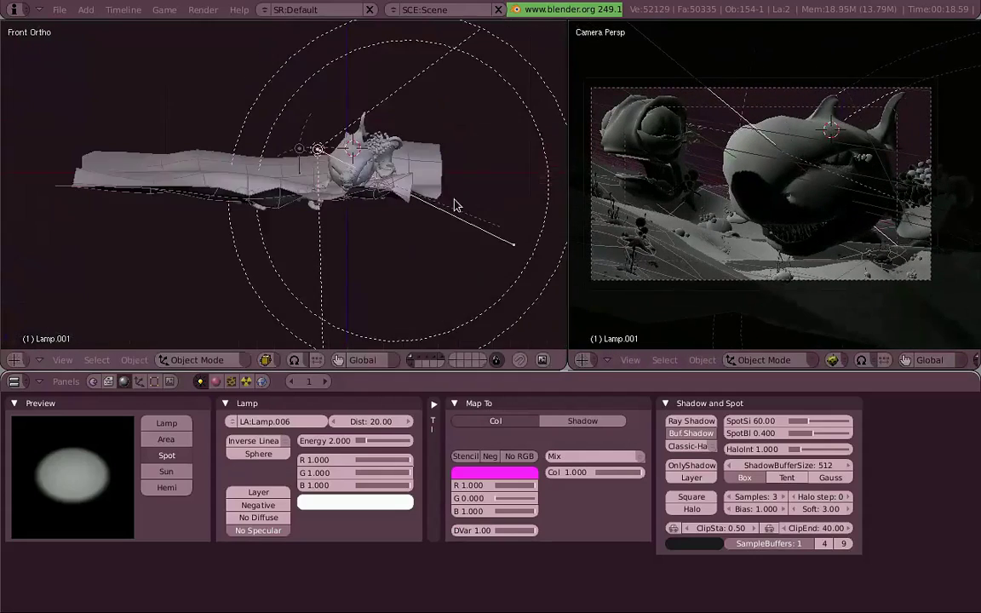
key(r)
key(r)
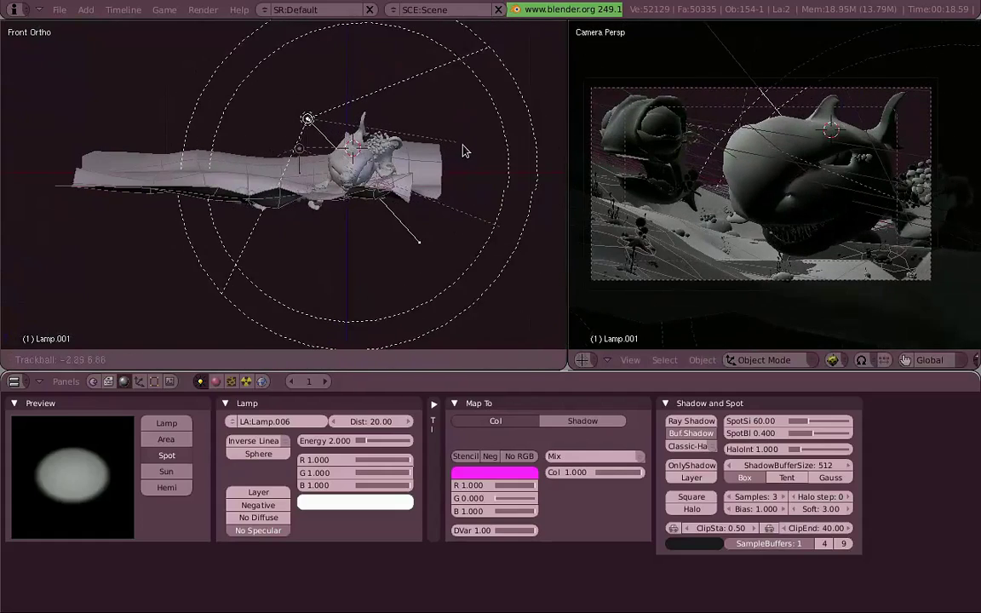
click(464, 150)
key(r)
key(r)
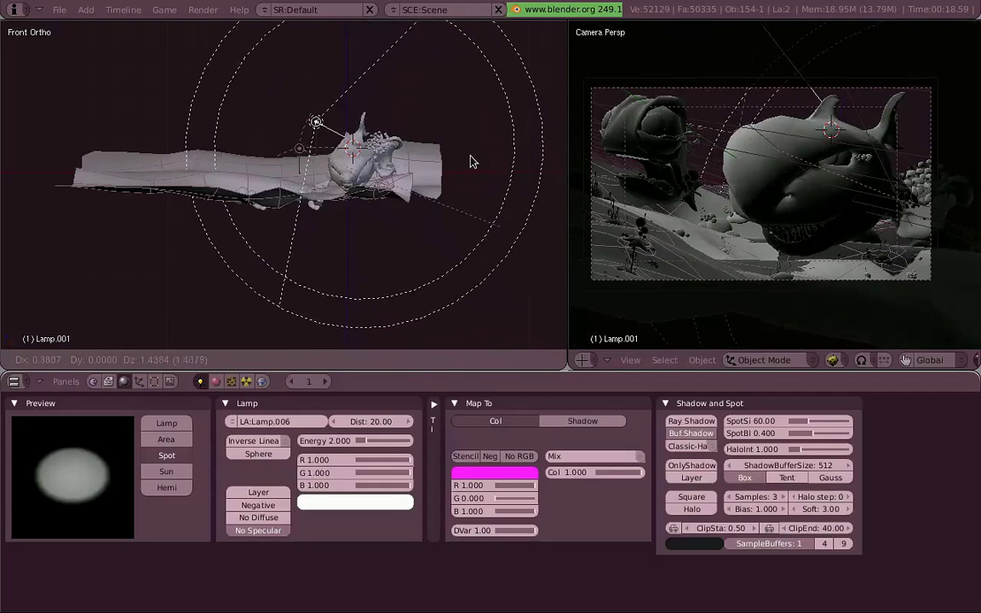
click(474, 152)
key(KP_7)
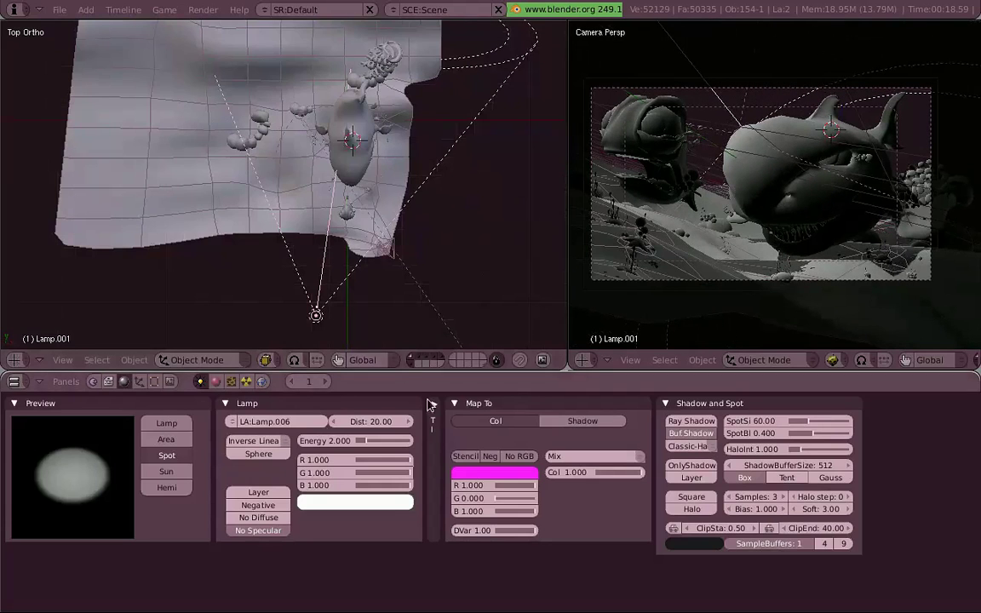
drag(822, 422, 809, 422)
- Shift and re-angle the spot lamp, widen SpotSi to 70.01, and toggle the camera view shading
key(g)
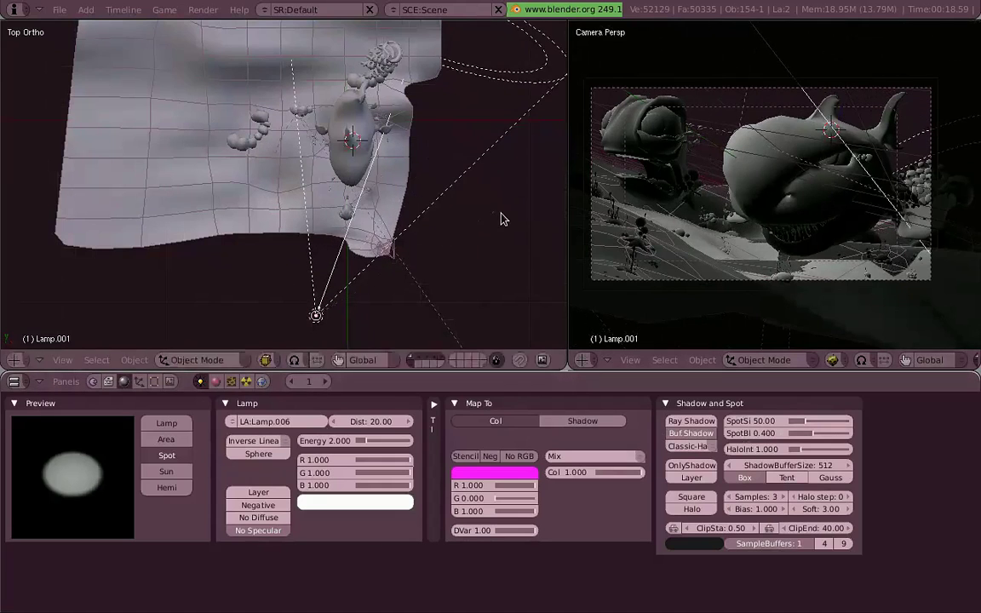
click(498, 214)
key(r)
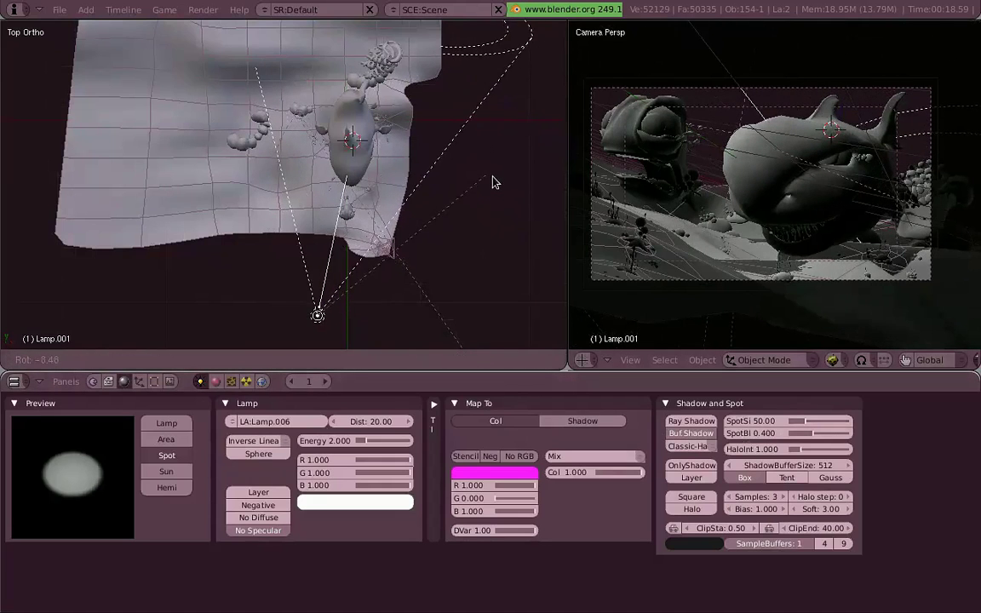
click(484, 161)
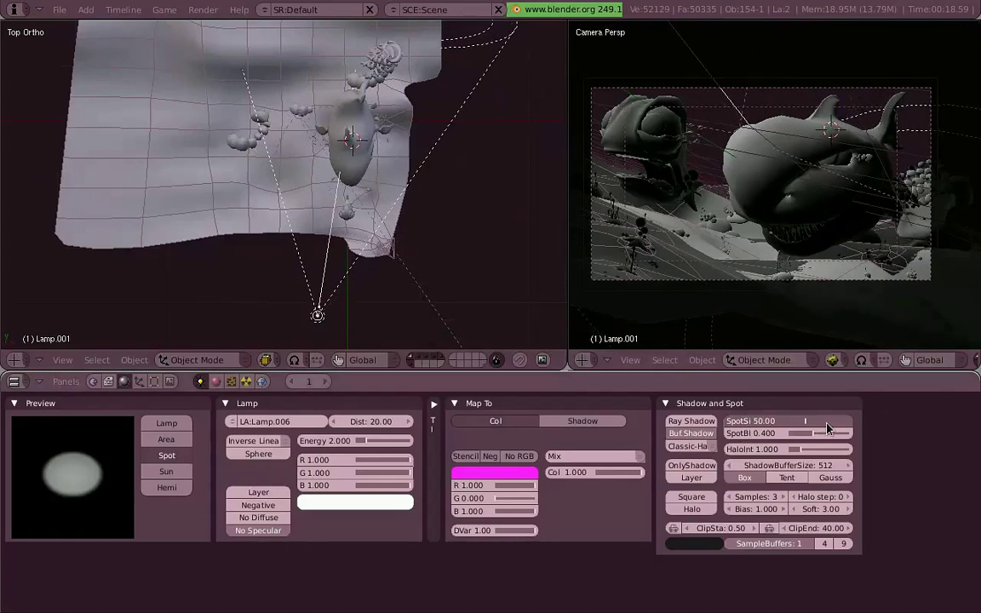
drag(836, 426, 845, 432)
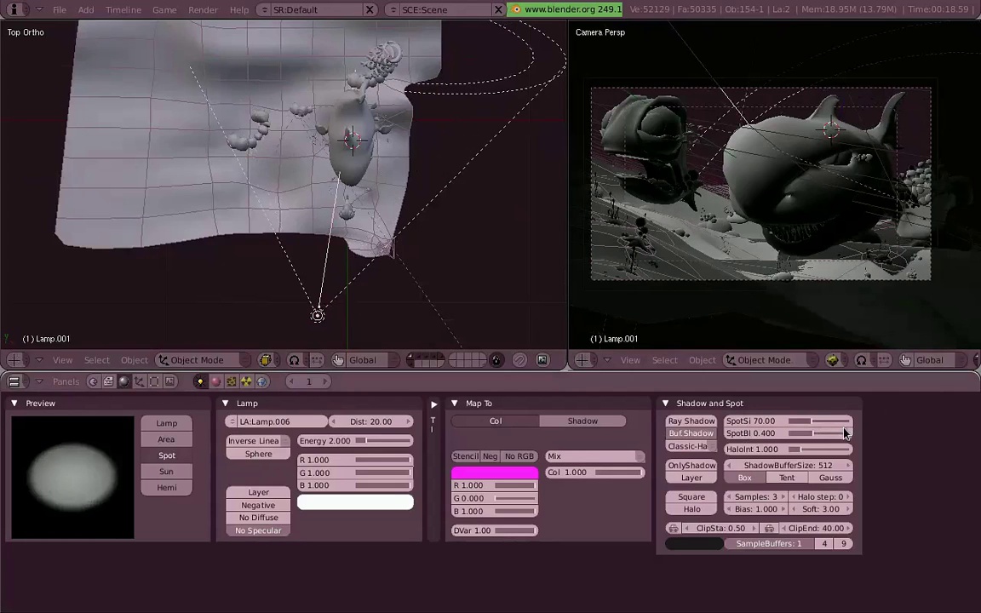
key(shift+z)
key(z)
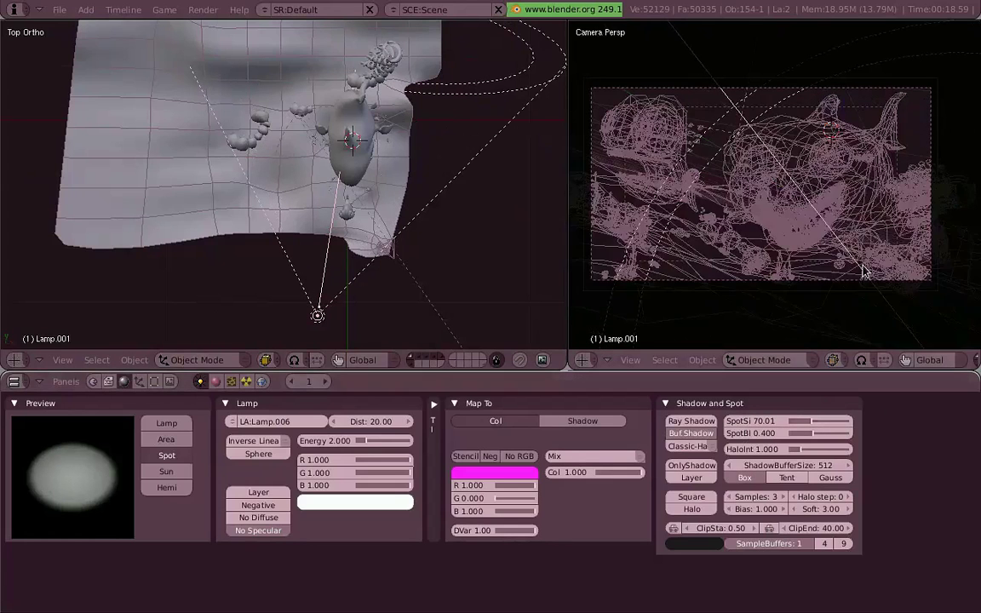
key(z)
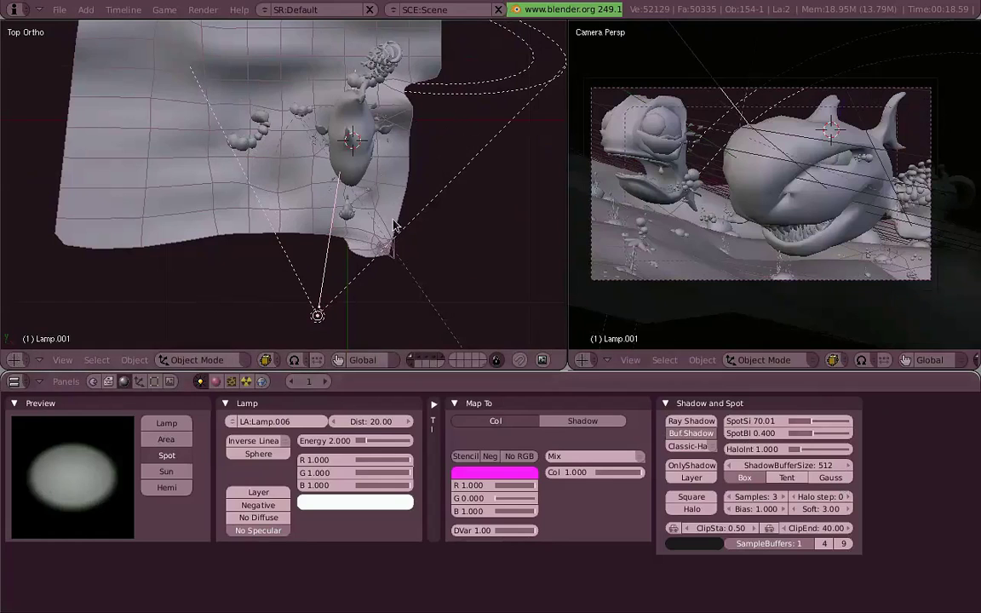
- Render the spot-lit shark scene (00:18.92), then begin moving the lamp again
key(F12)
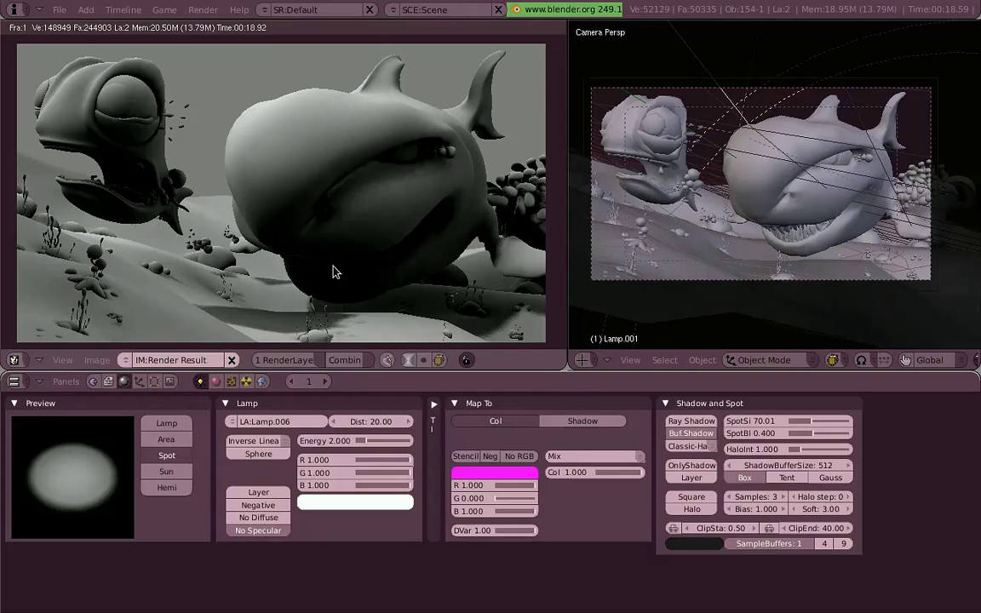
key(Escape)
key(g)
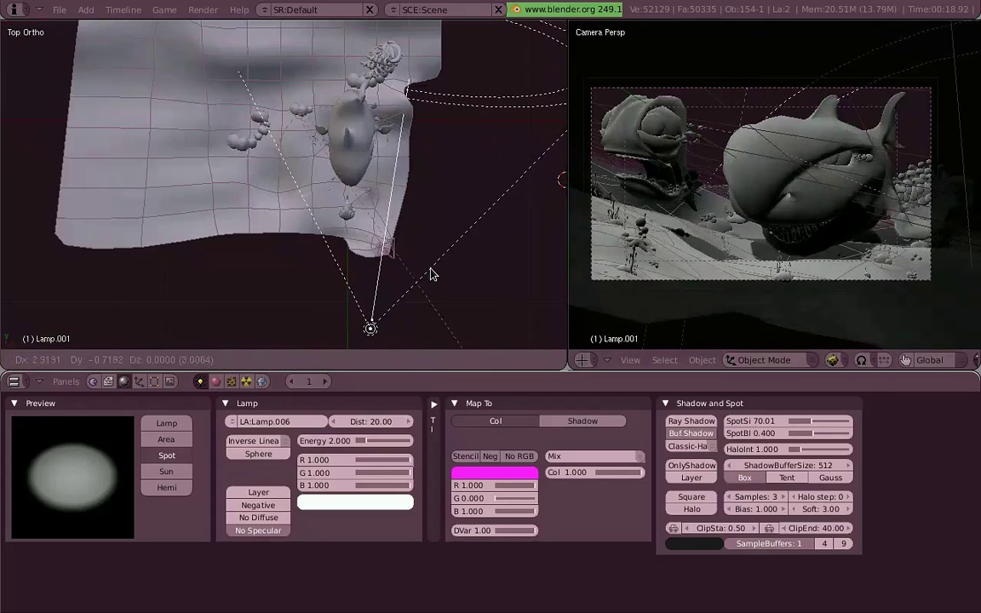
- Reposition and rotate the spot lamp from the right-side view, raising it slightly
click(430, 273)
key(KP_3)
key(r)
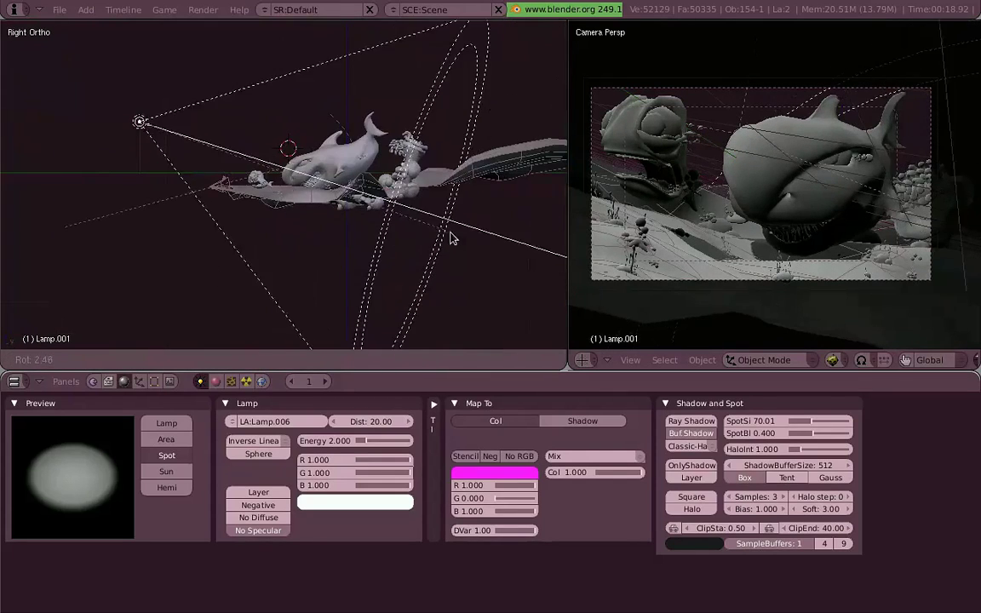
click(447, 255)
key(g)
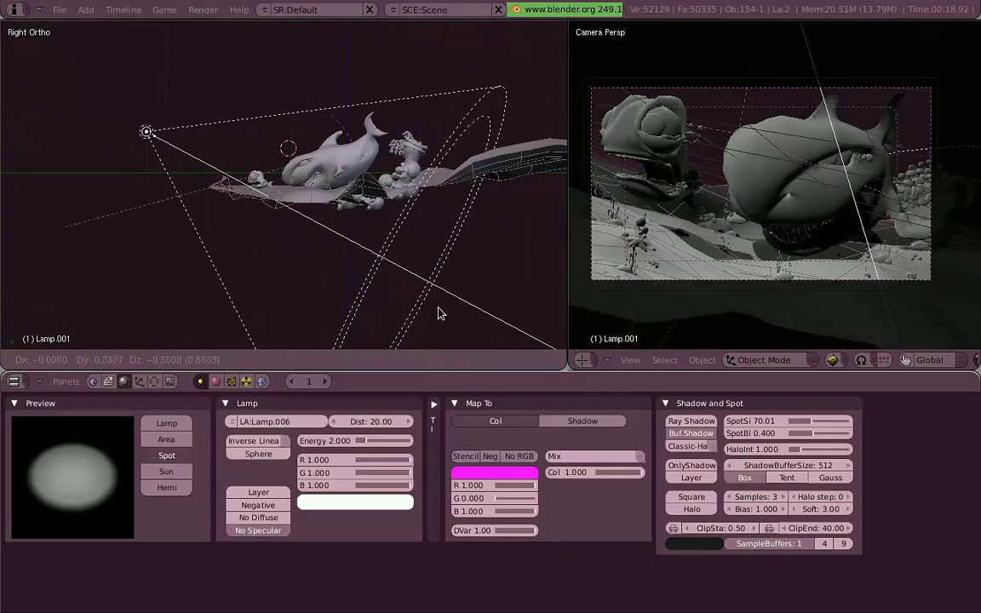
click(437, 300)
- Trackball-rotate the spot lamp to aim it at the shark, then render the scene
key(r)
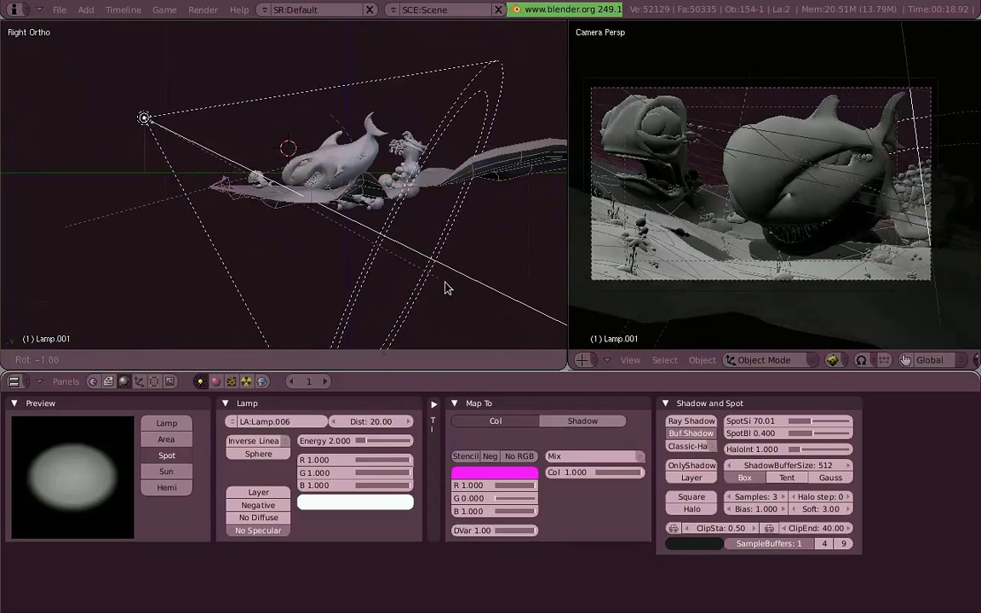
key(r)
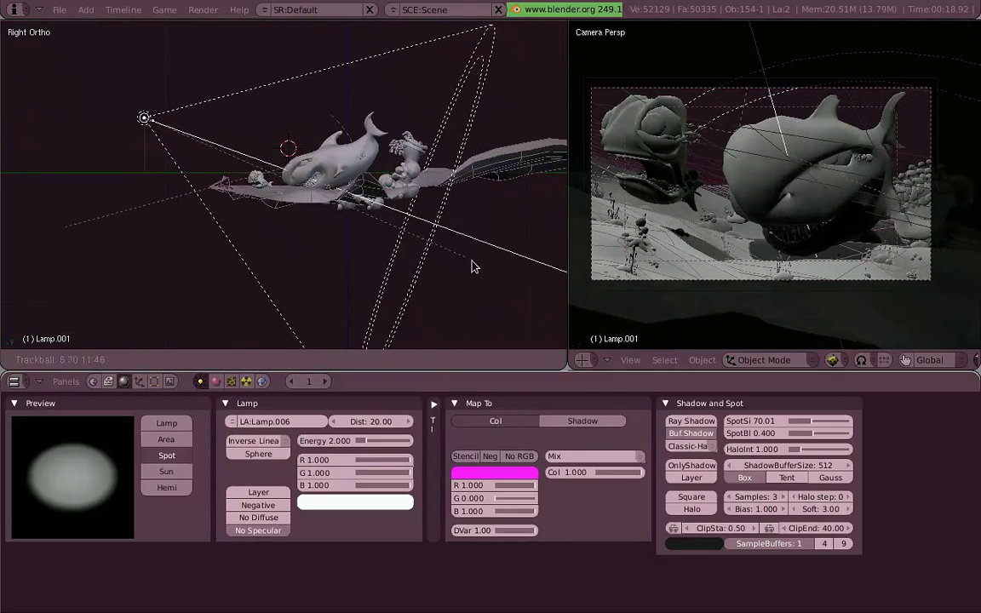
click(469, 264)
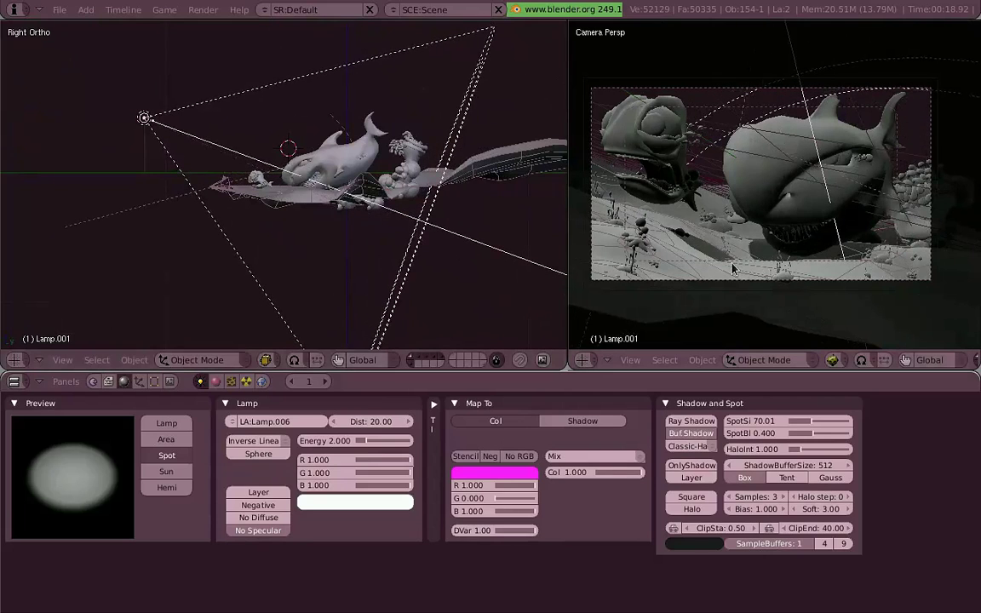
key(F12)
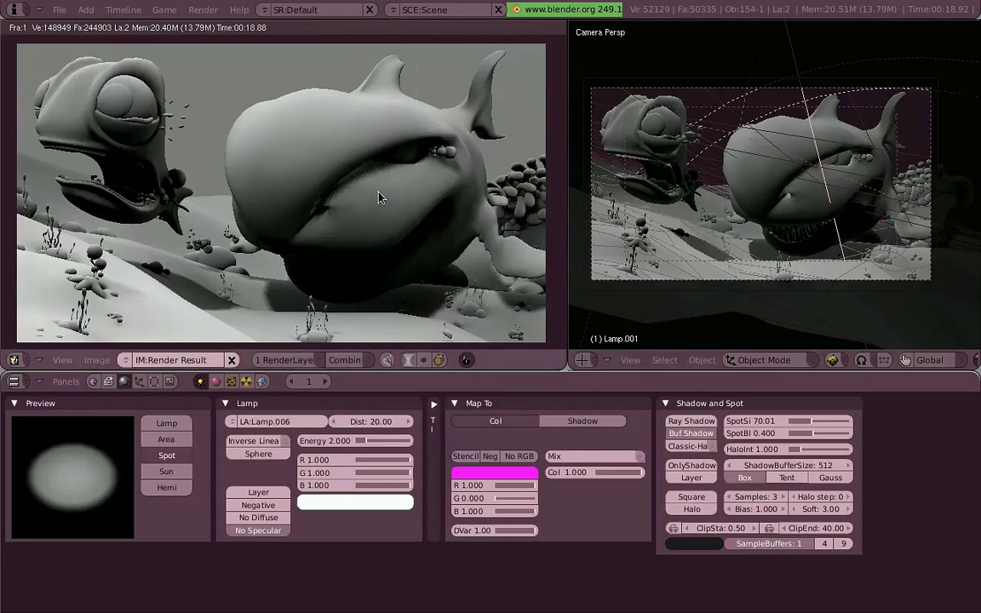
- Raise the spot lamp's shadow buffer size and render only a border region around the shark
scroll(383, 183, up, 3)
scroll(272, 200, up, 3)
scroll(286, 181, down, 4)
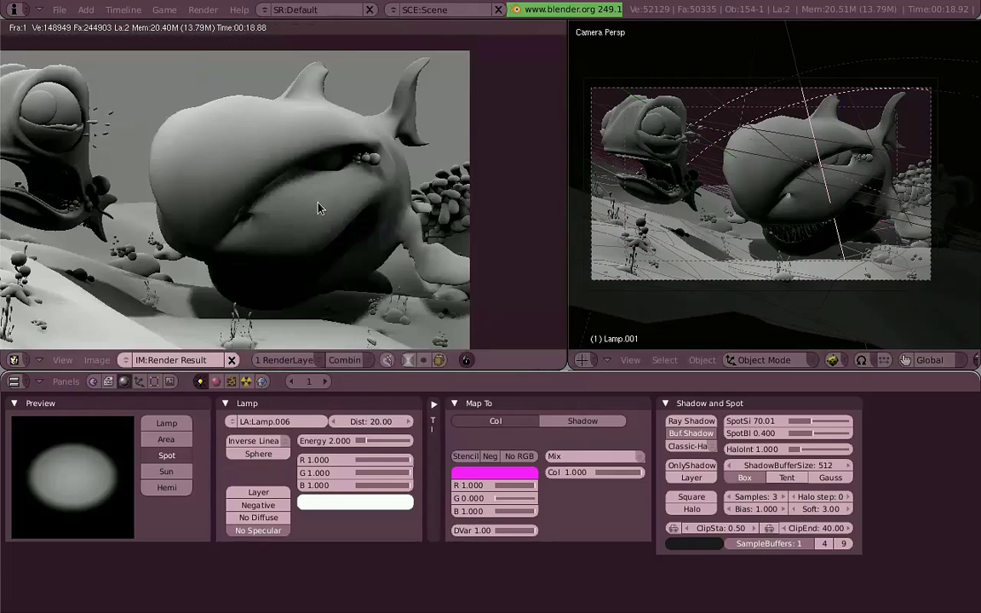
key(Escape)
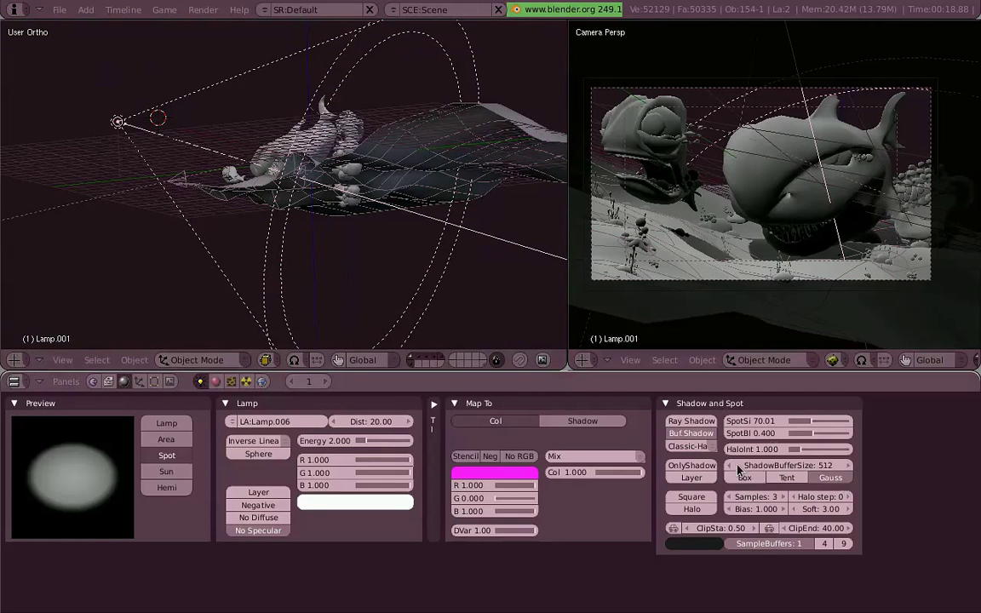
drag(737, 467, 885, 471)
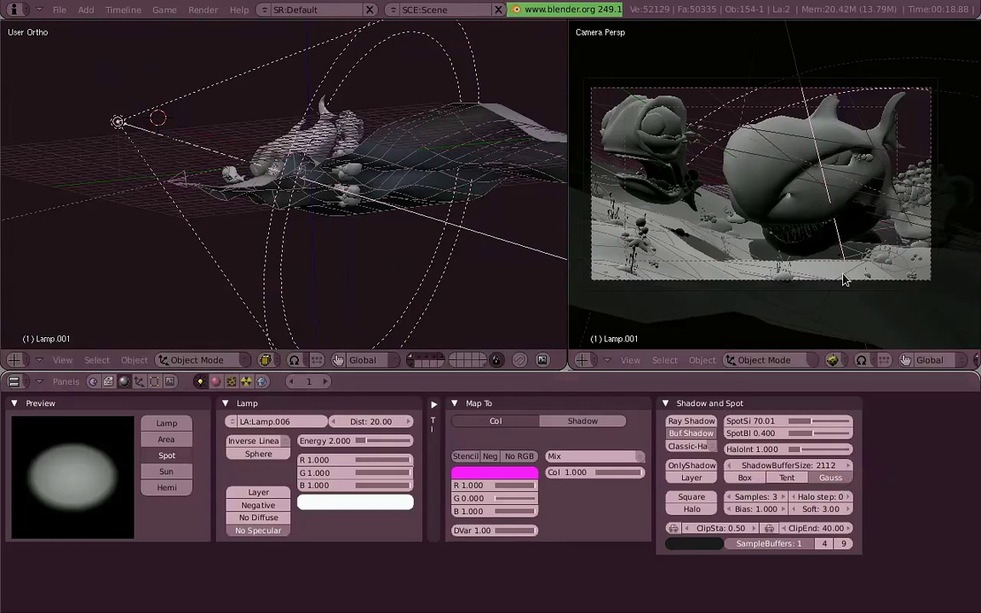
key(ctrl+b)
drag(847, 207, 747, 127)
key(F12)
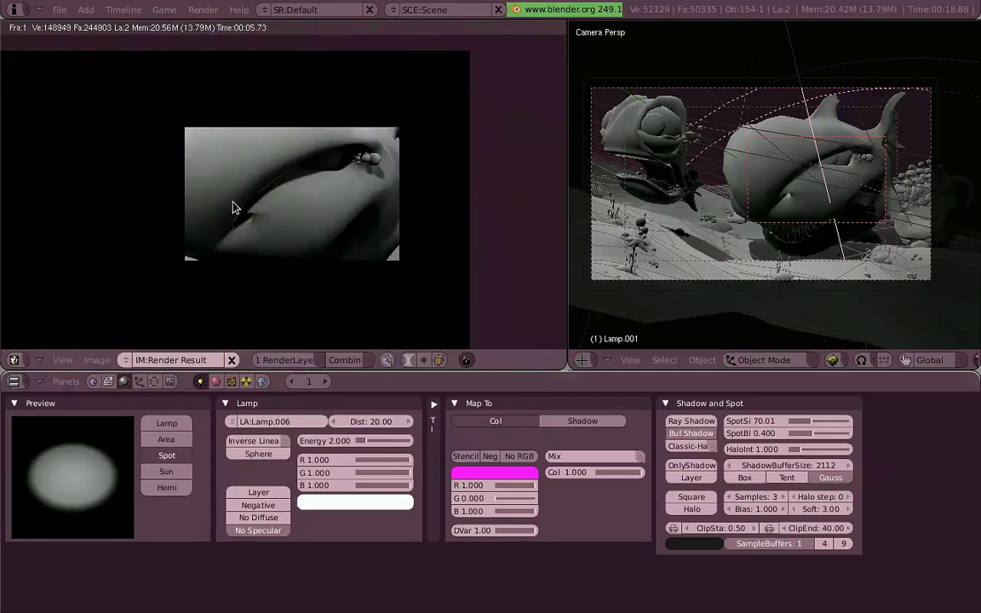
- Lower the shadow bias from 0.34 and set buffer size 1888, re-rendering to compare shadows
scroll(340, 175, up, 4)
scroll(296, 201, down, 4)
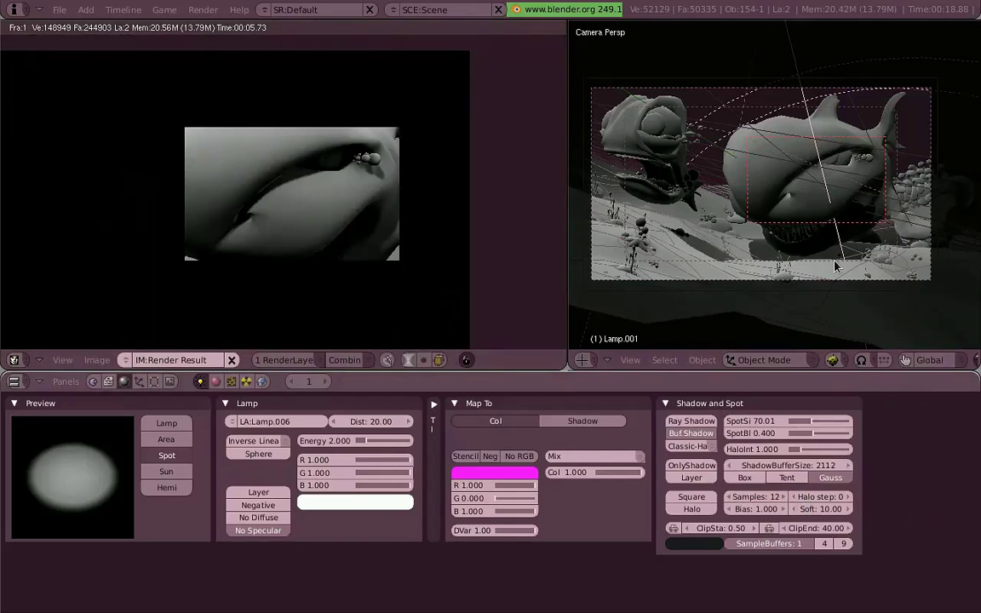
key(F12)
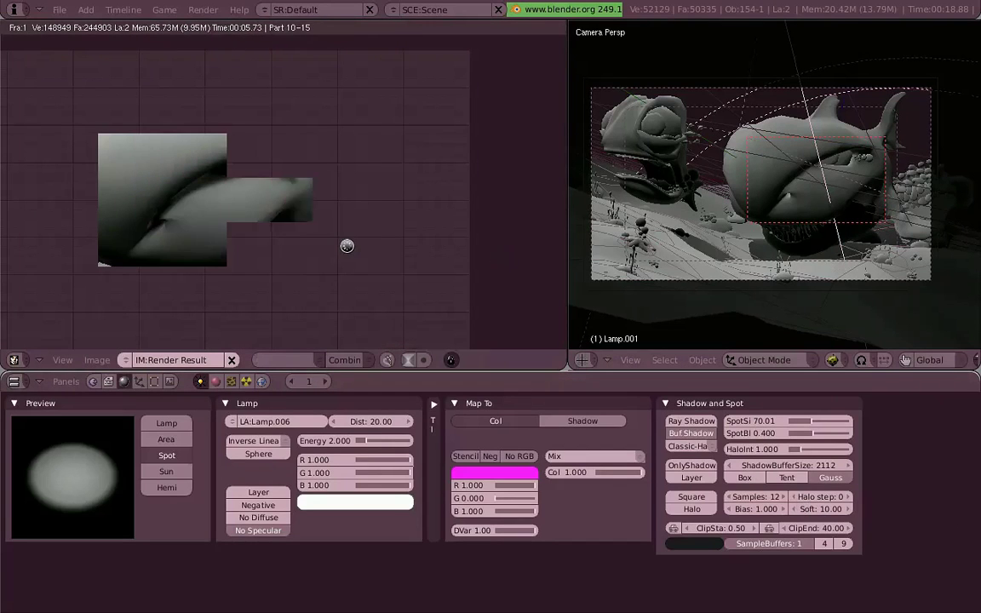
click(760, 509)
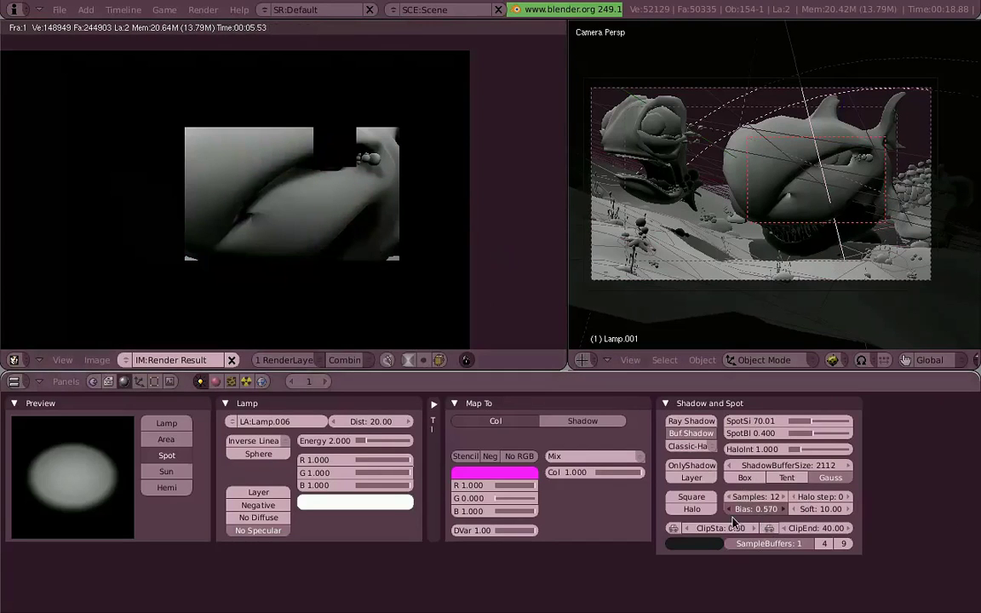
text(0.34)
key(Return)
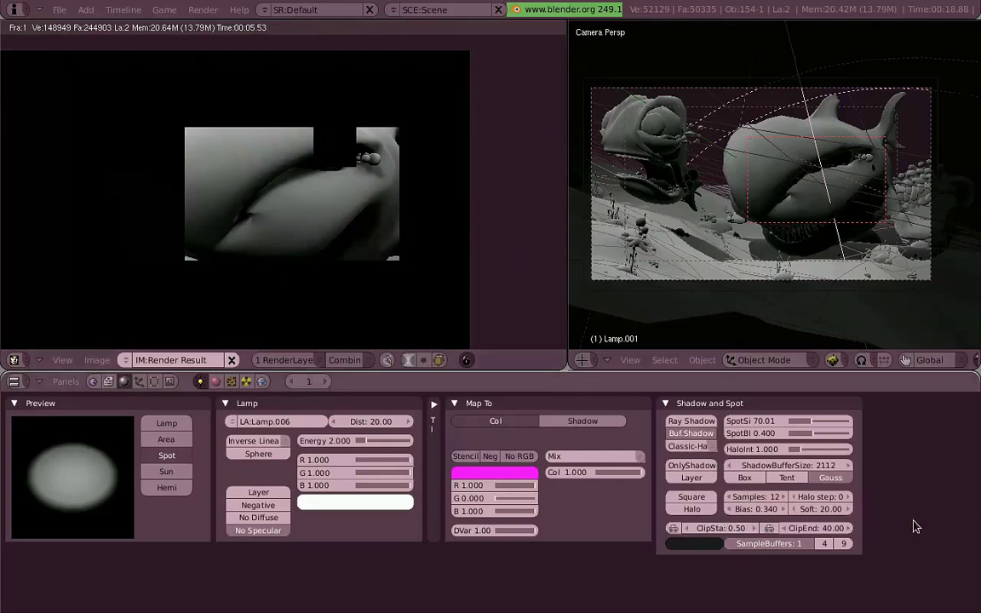
drag(768, 509, 749, 509)
drag(788, 465, 749, 465)
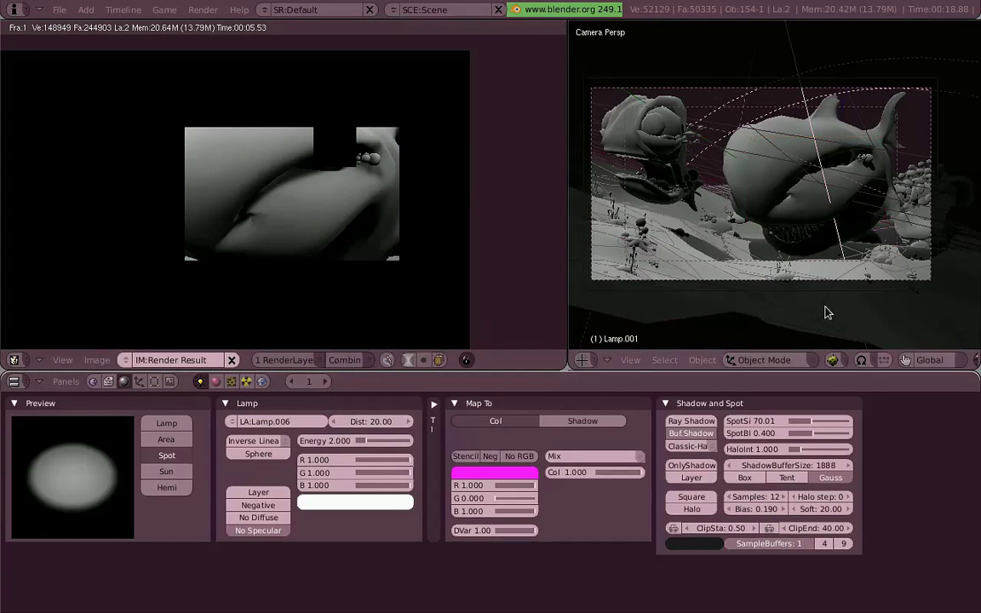
key(F12)
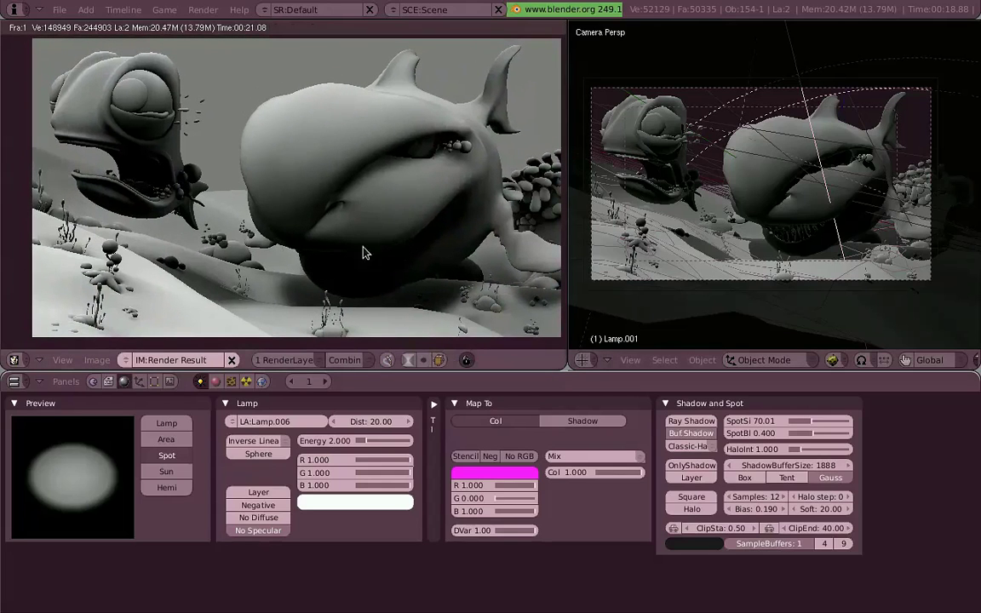
key(Escape)
key(KP_3)
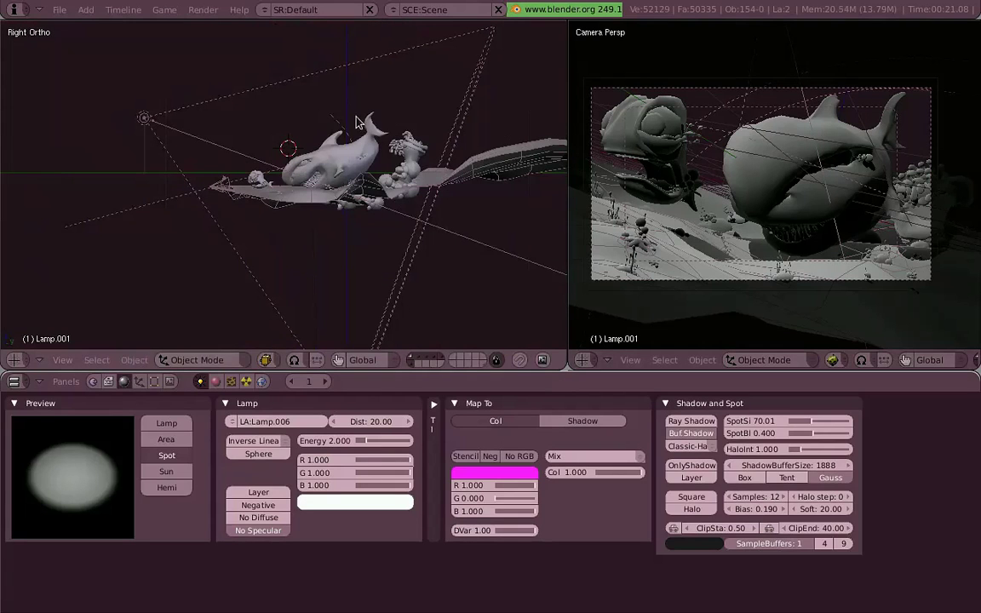
- Add a hemi lamp, move it below the scene and point it straight up
key(shift+a)
key(g)
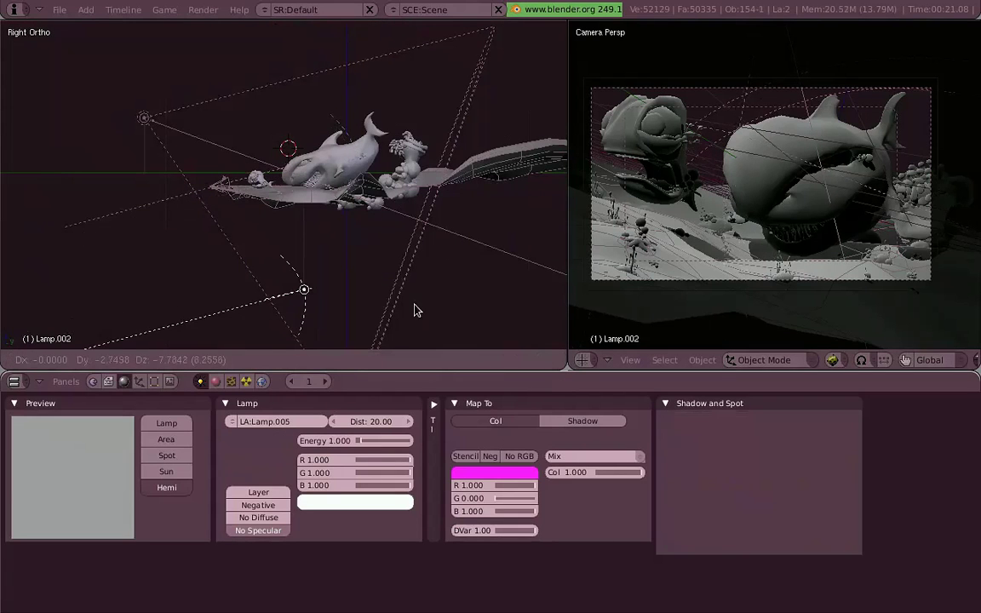
click(415, 311)
key(r)
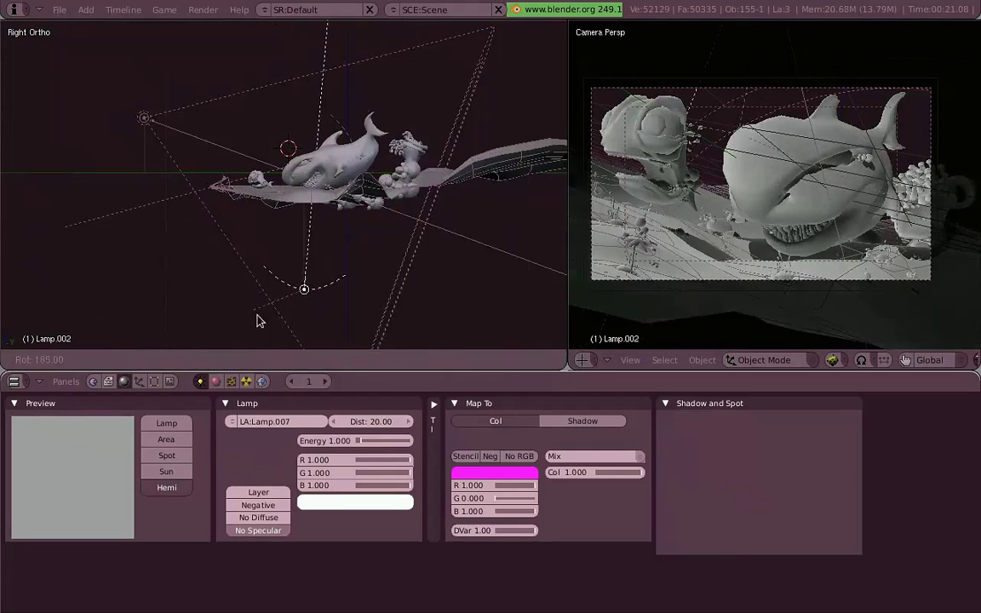
click(262, 324)
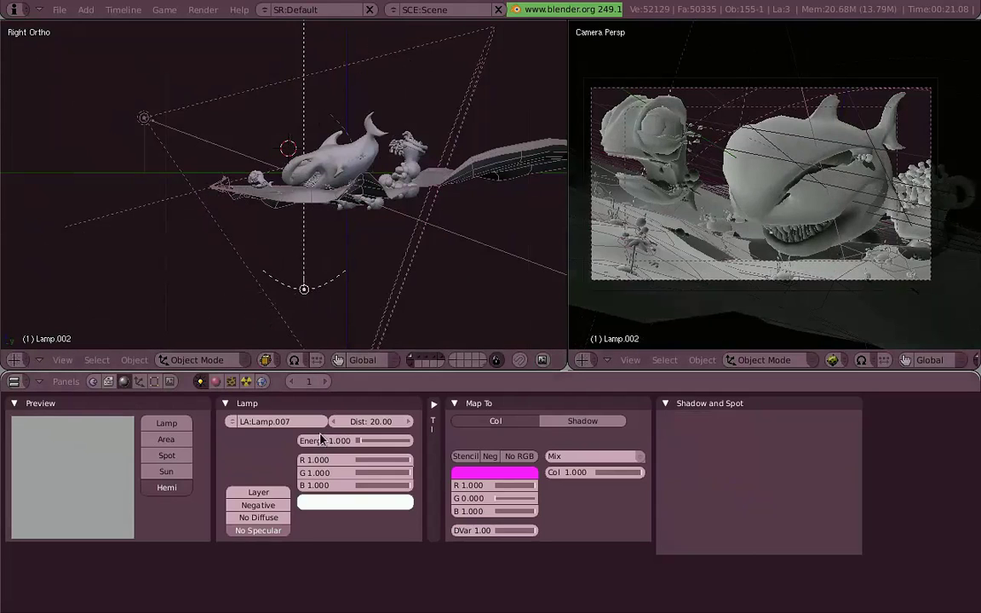
- Give the hemi lamp energy 0.524 and a pale blue colour
click(402, 444)
text(0.524)
key(Return)
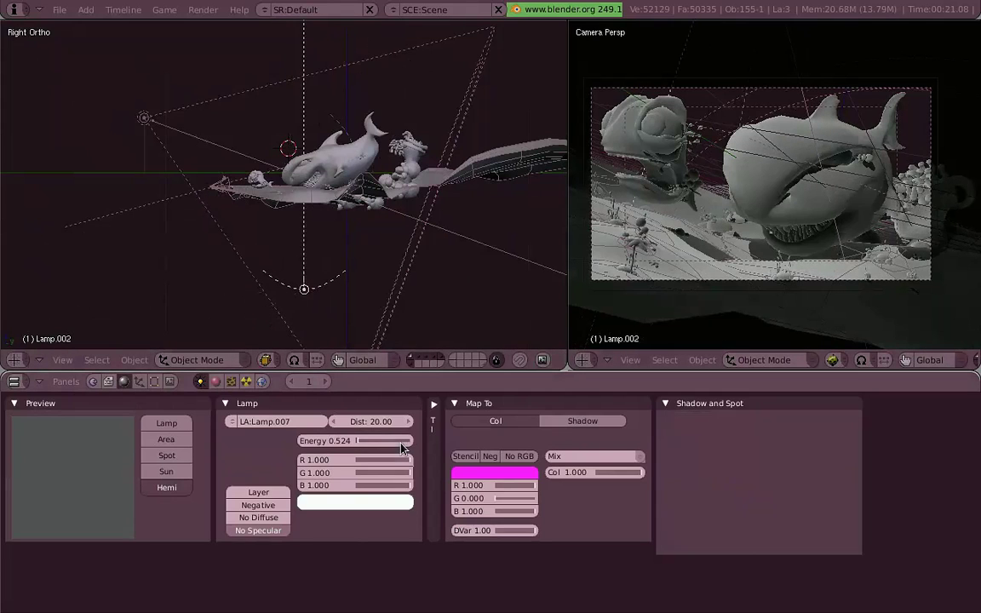
mouse_move(408, 472)
mouse_down()
mouse_move(398, 474)
mouse_move(415, 491)
mouse_move(400, 460)
mouse_up()
mouse_move(409, 485)
mouse_down()
mouse_move(403, 460)
mouse_move(400, 473)
mouse_up()
key(r)
key(Escape)
click(355, 503)
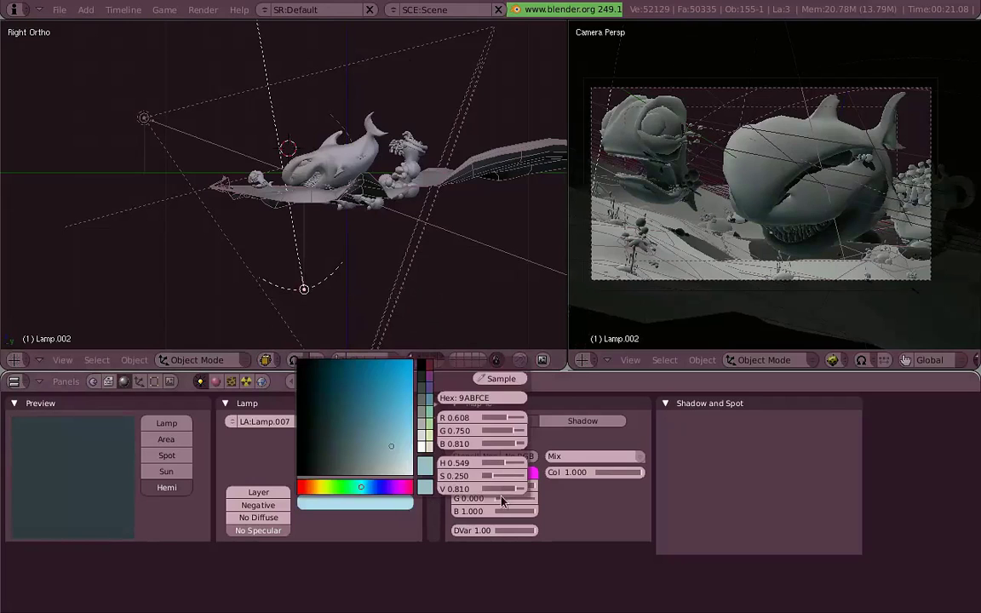
click(383, 419)
- Tint the spot lamp a pale pink, then deselect it
shift+middle_drag(258, 258, 266, 282)
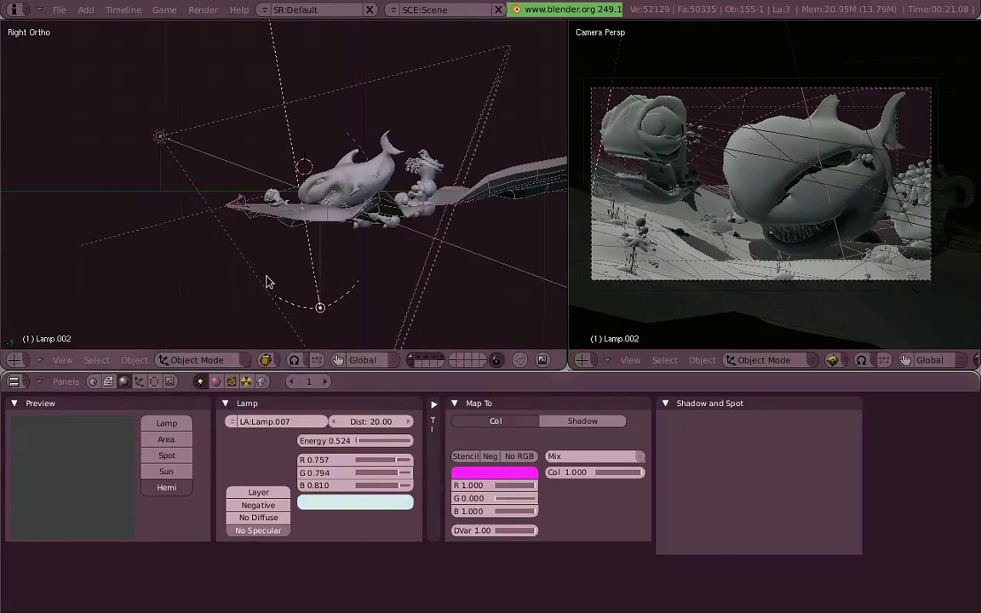
right_click(160, 136)
click(405, 501)
click(407, 501)
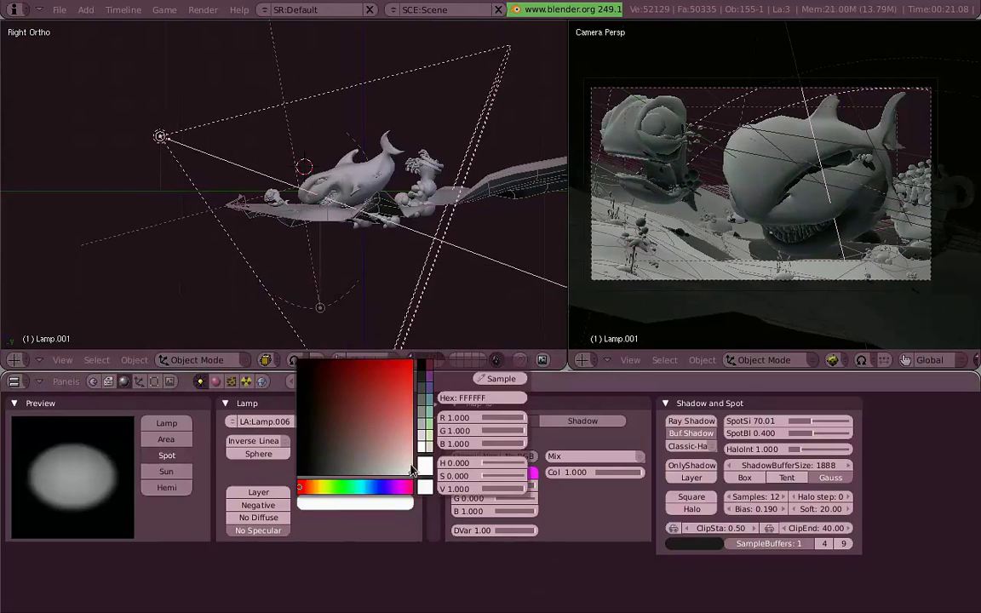
click(411, 449)
click(416, 502)
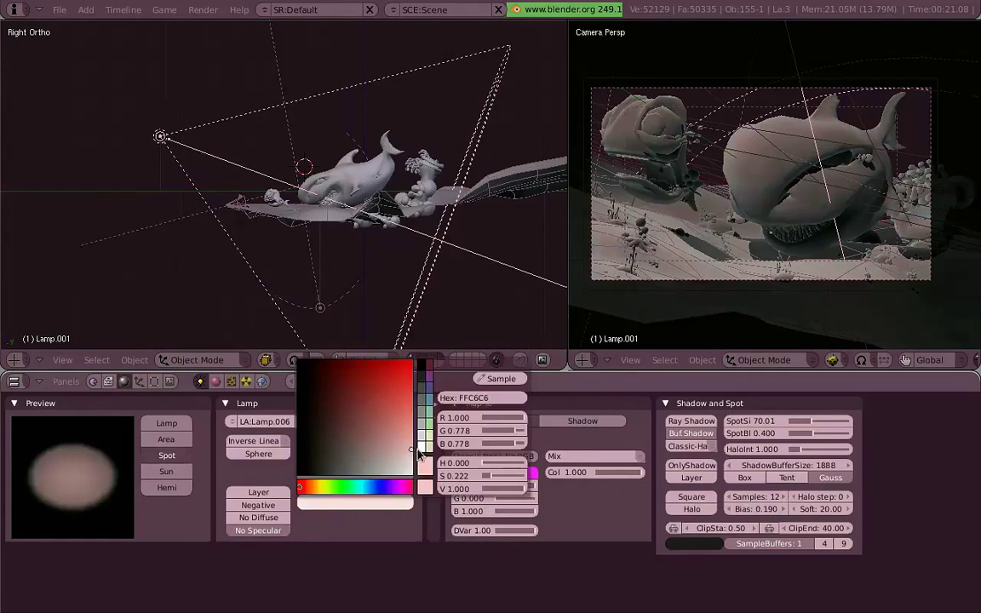
click(418, 449)
key(a)
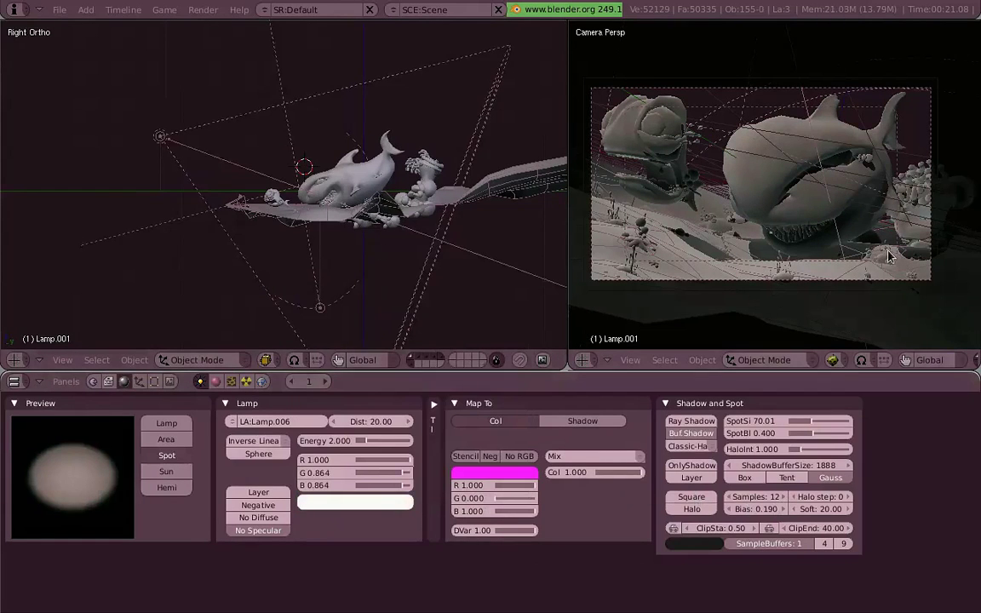
key(F12)
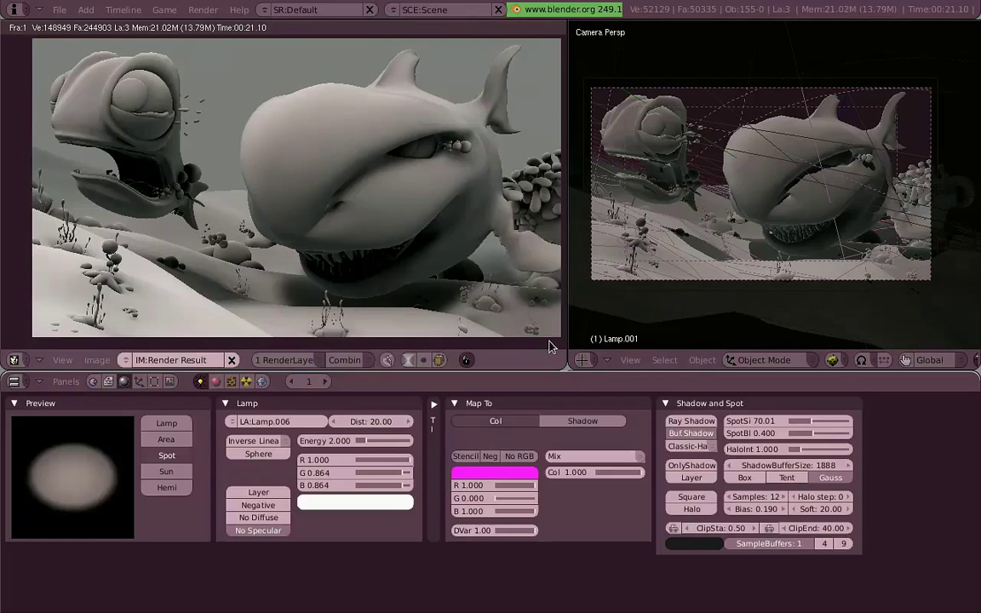
middle_drag(550, 343, 547, 344)
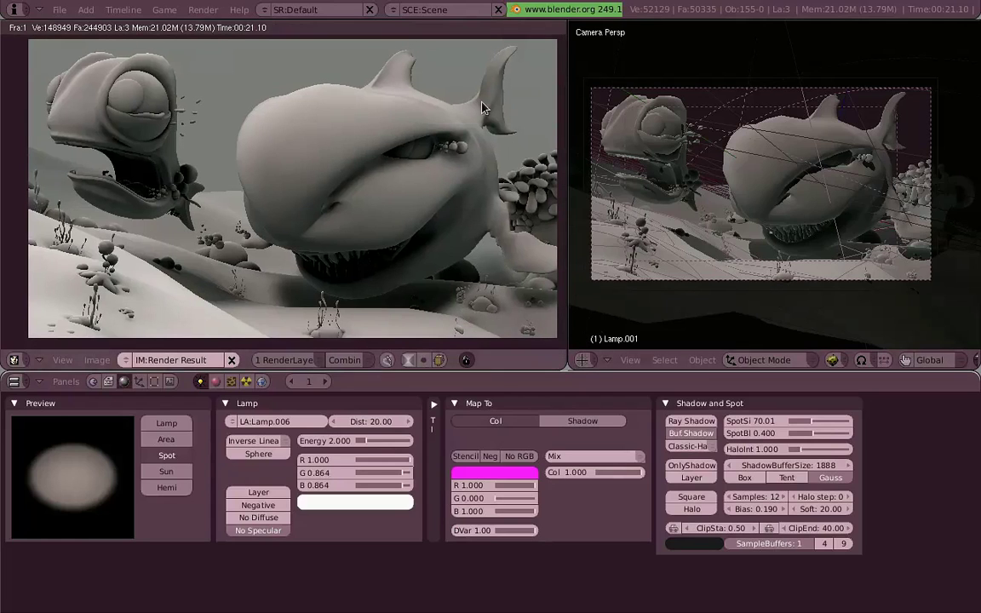
- Close the render and duplicate the spot lamp, placing the copy in the right-side view
key(F11)
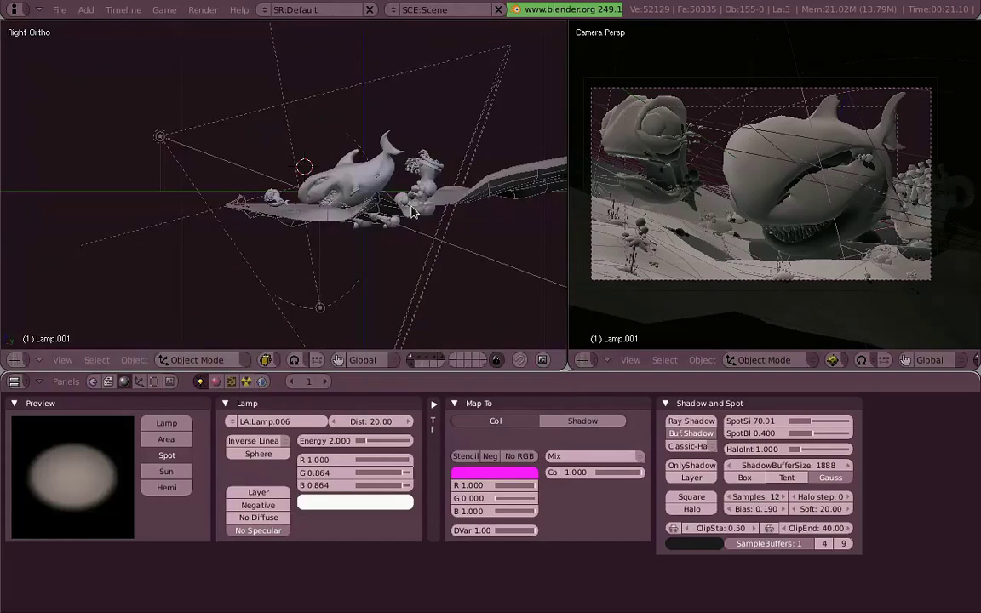
middle_drag(400, 200, 420, 196)
key(KP_3)
key(shift+d)
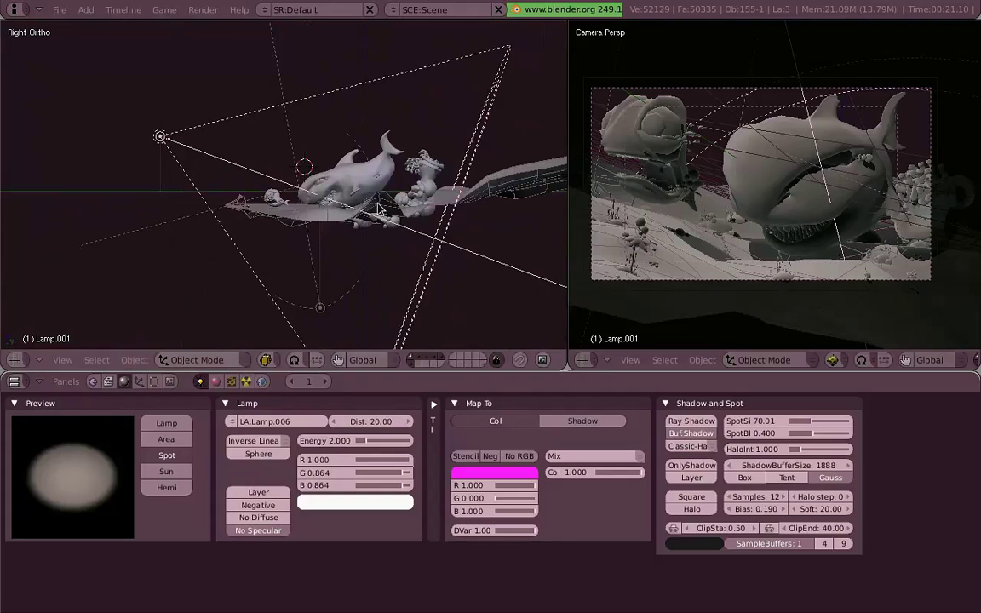
click(390, 204)
key(KP_1)
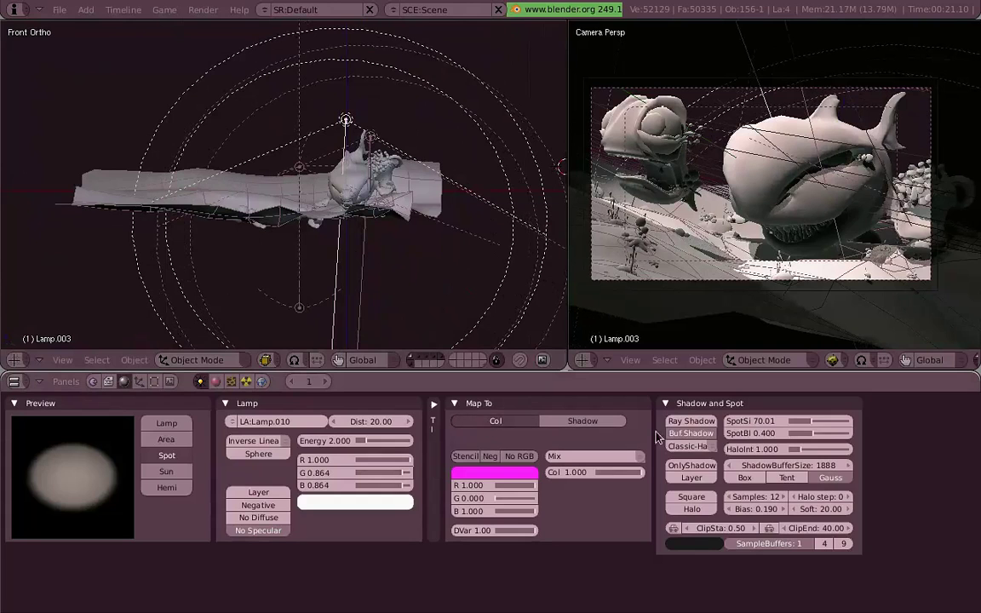
- Rotate the lamp, then give it a new texture named Tex and show its settings
click(703, 435)
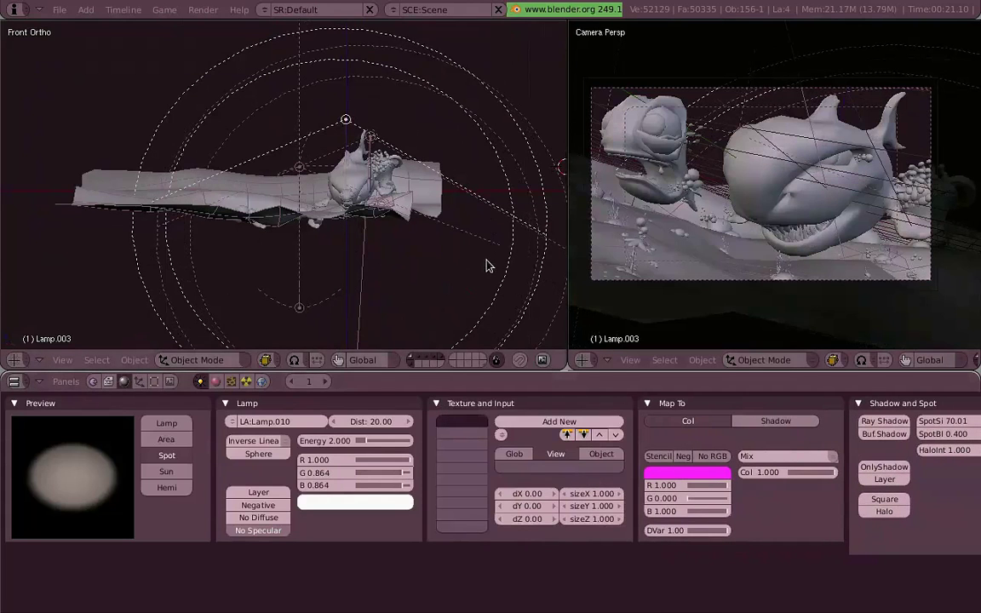
key(r)
click(508, 239)
key(KP_3)
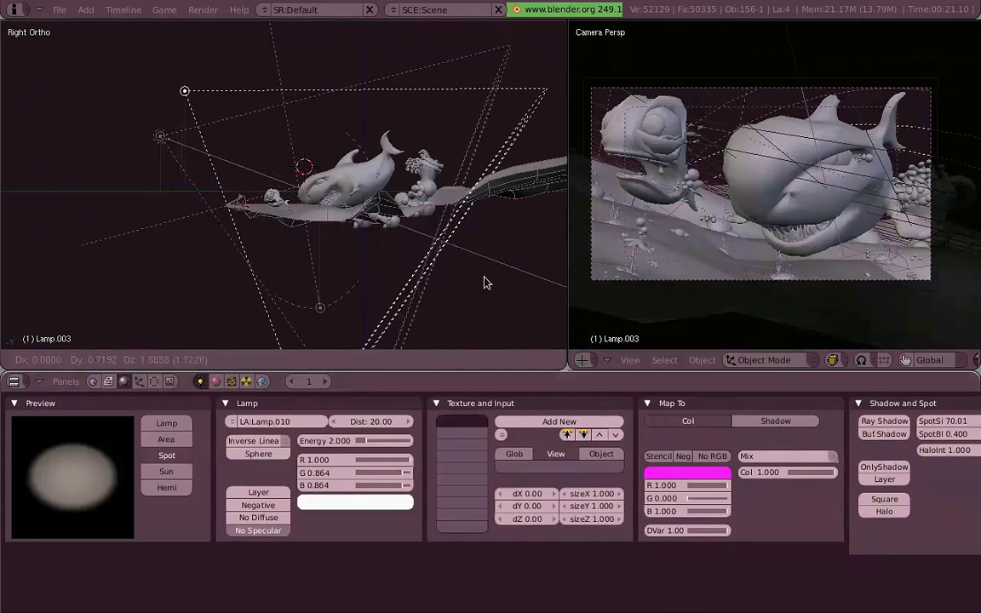
click(542, 426)
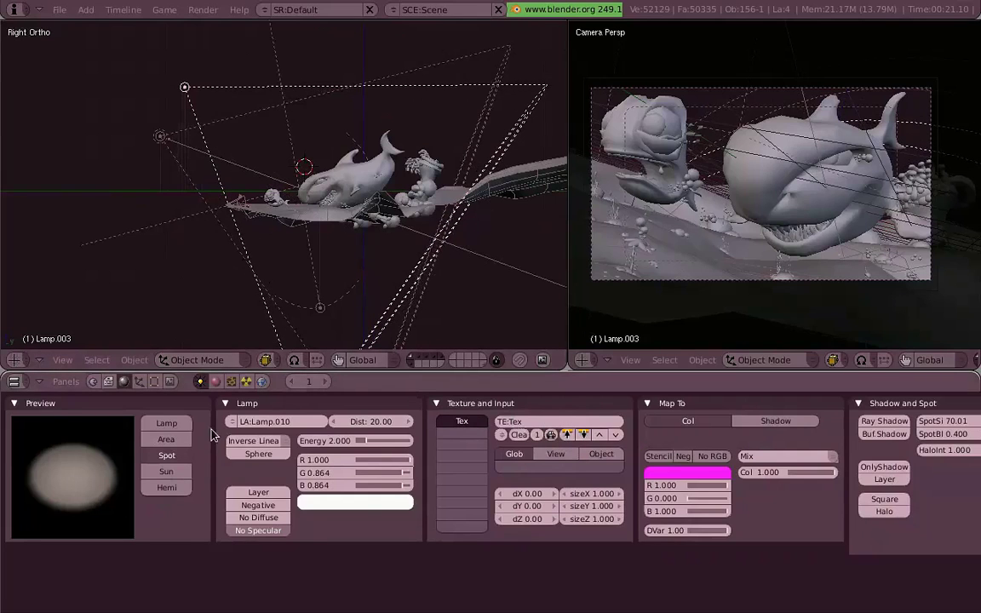
click(234, 385)
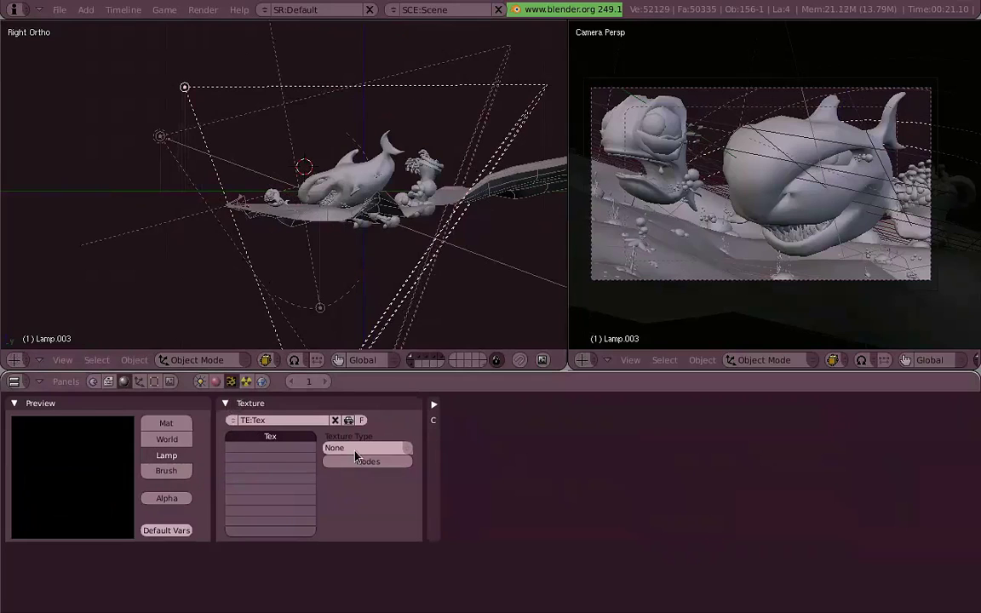
- Make the lamp texture an Image type loading made_with_caustics_generator.png
click(383, 448)
click(395, 427)
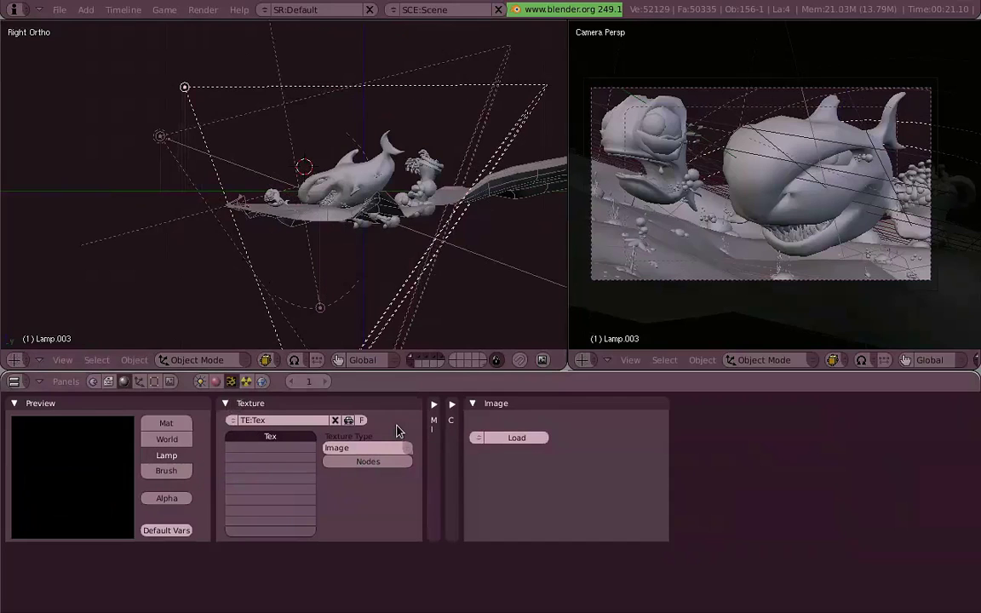
click(480, 438)
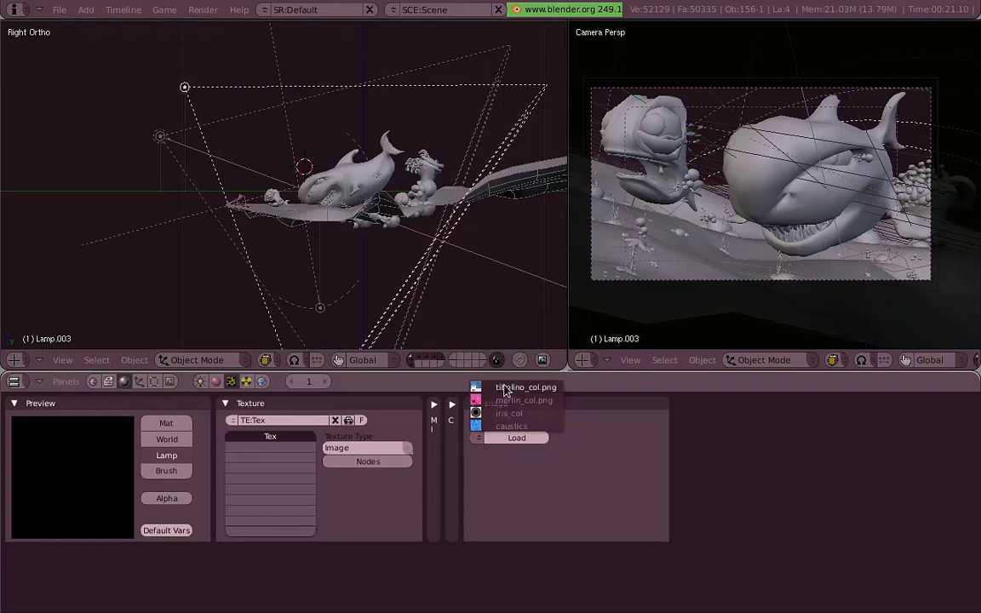
click(541, 435)
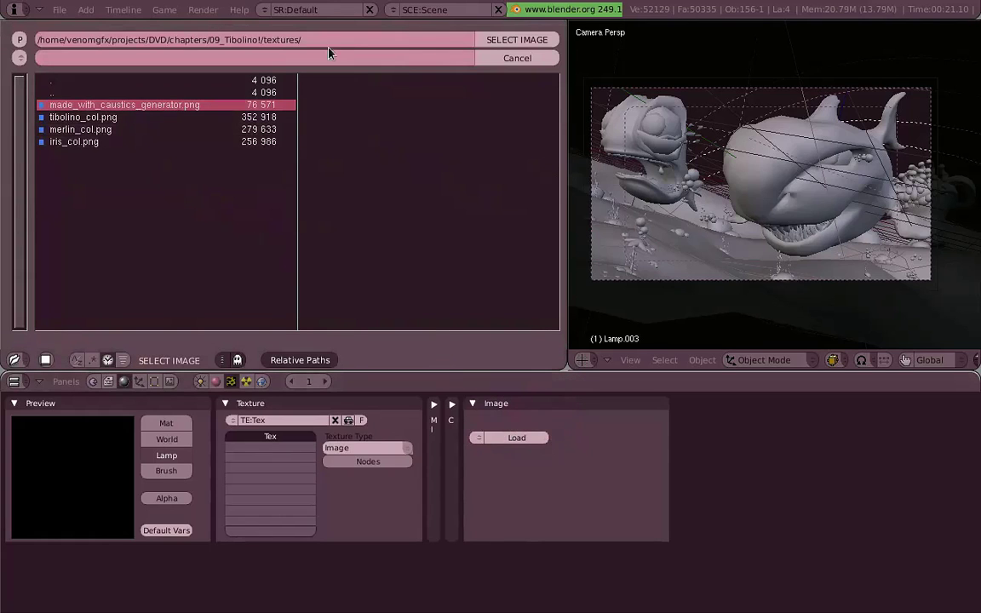
click(294, 106)
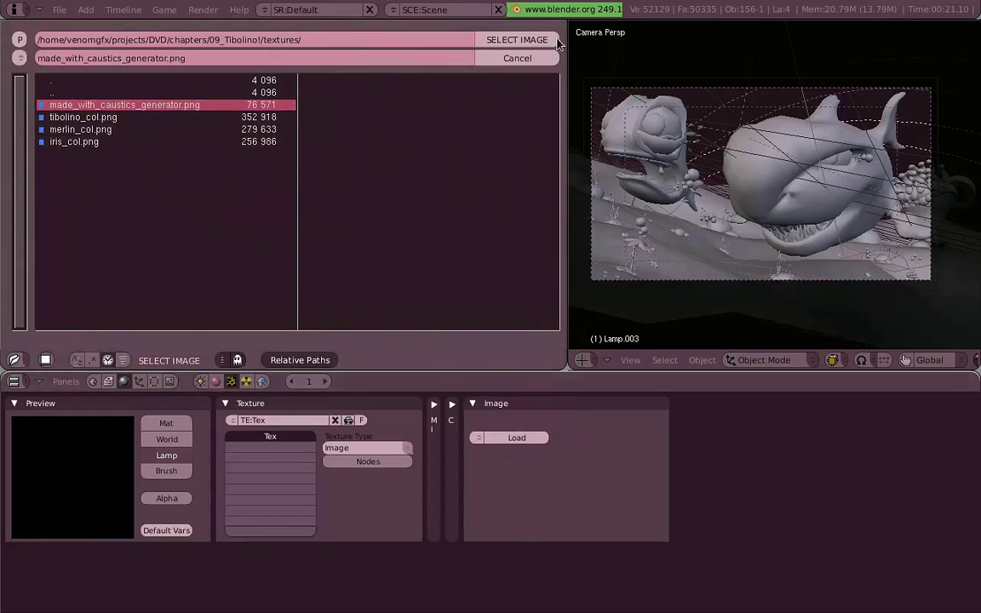
click(503, 40)
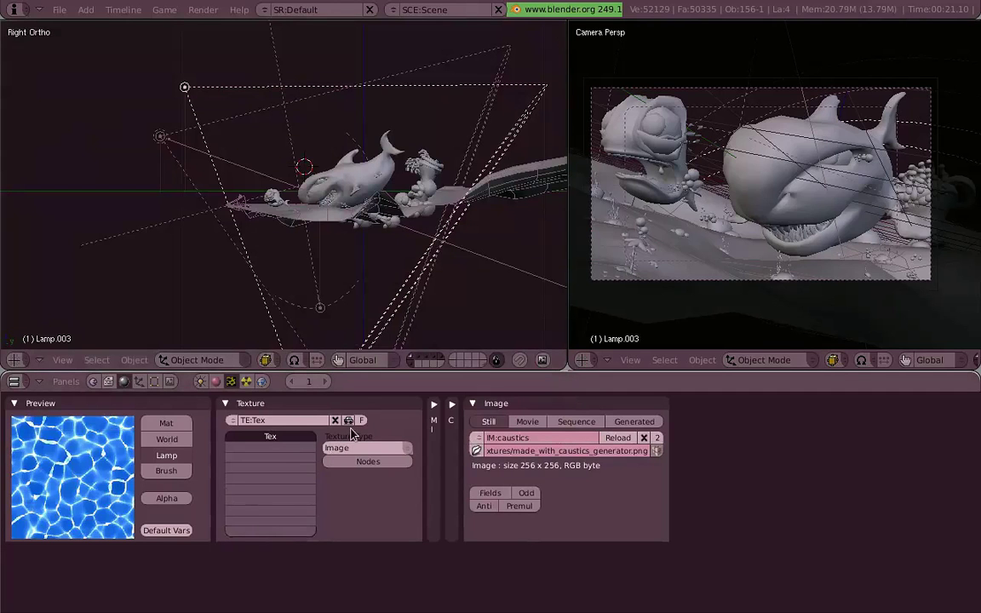
- Name the texture after the image and set its mapped colour to black
click(348, 421)
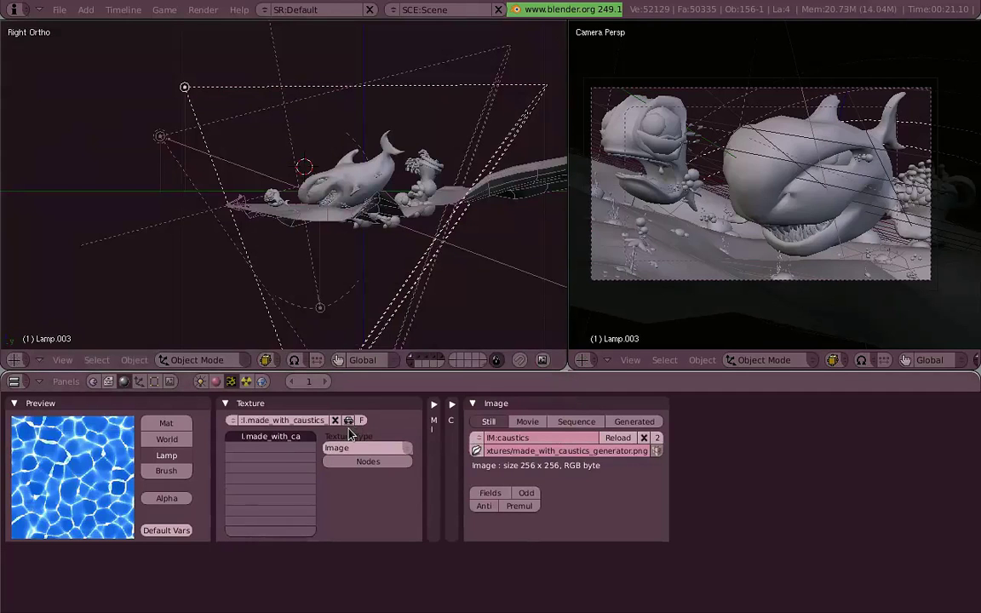
click(201, 381)
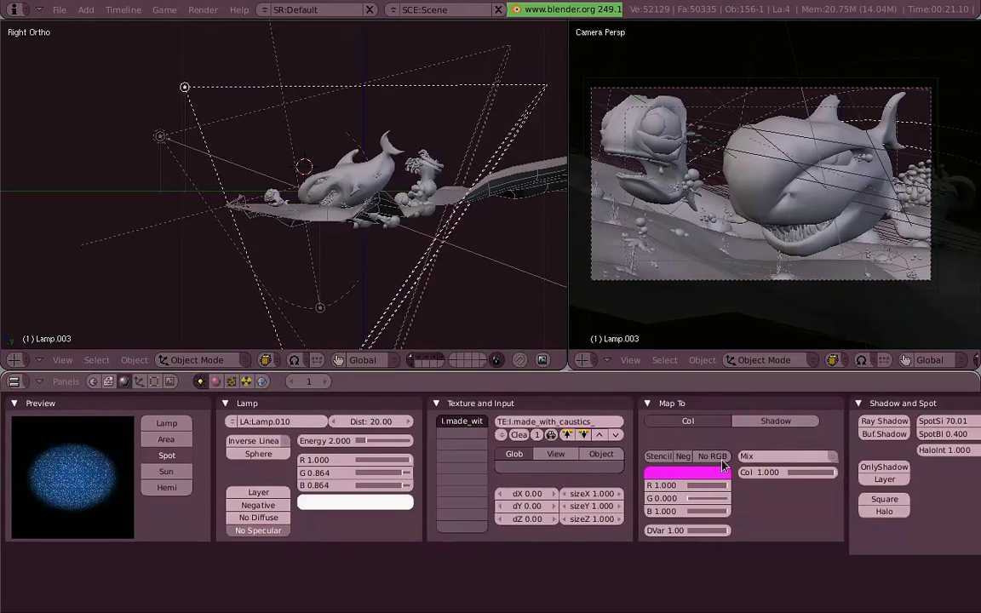
click(656, 470)
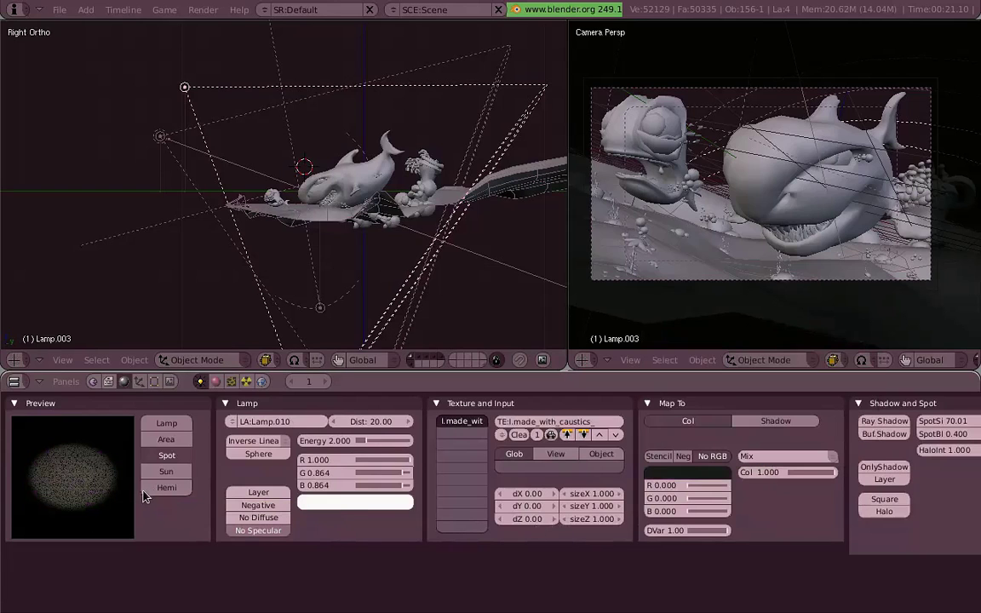
- Render the caustics, toggle No RGB in Map To, re-render, and return to the 3D view
key(F12)
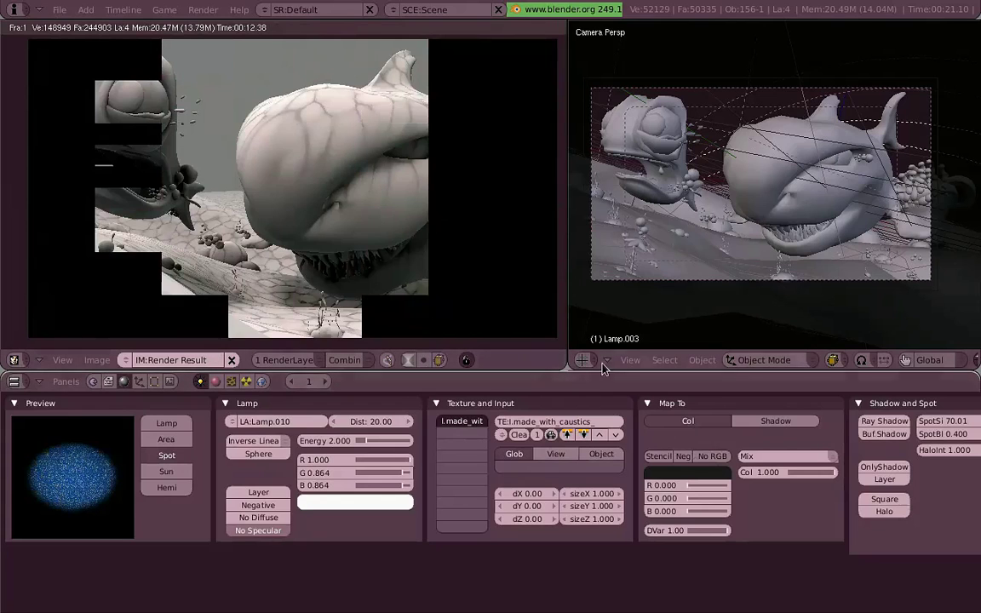
click(713, 458)
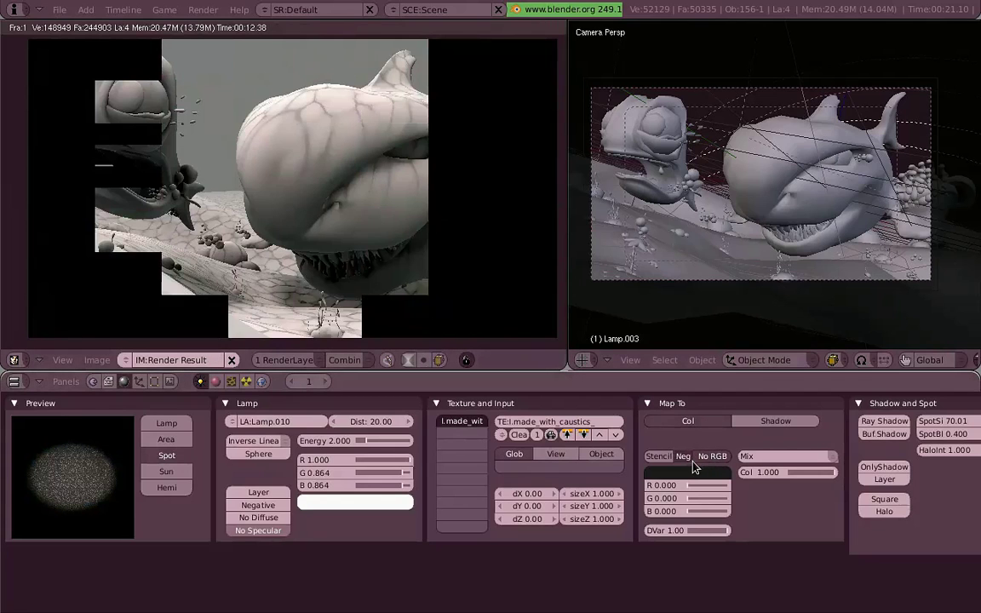
key(F12)
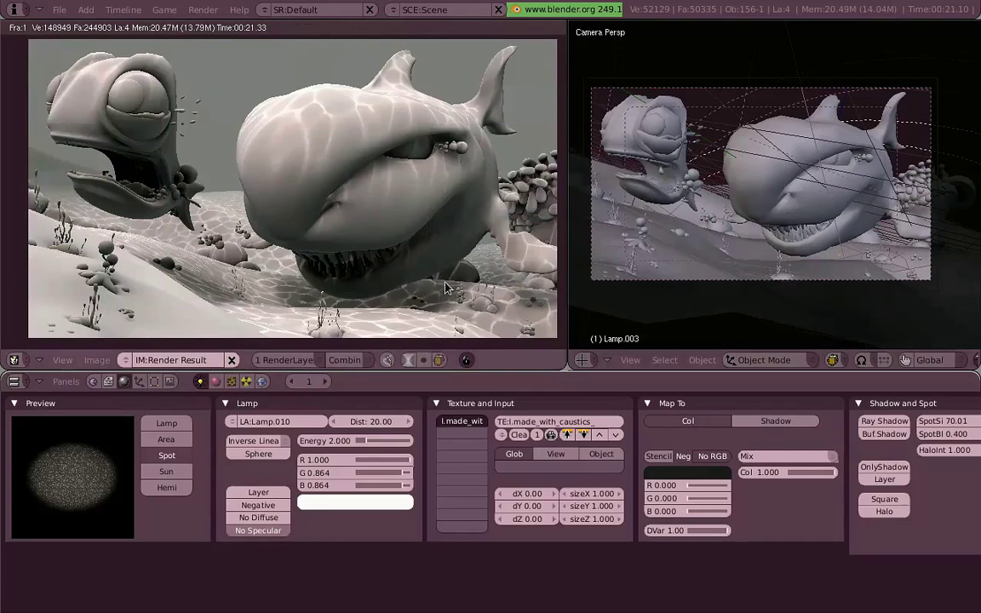
key(Escape)
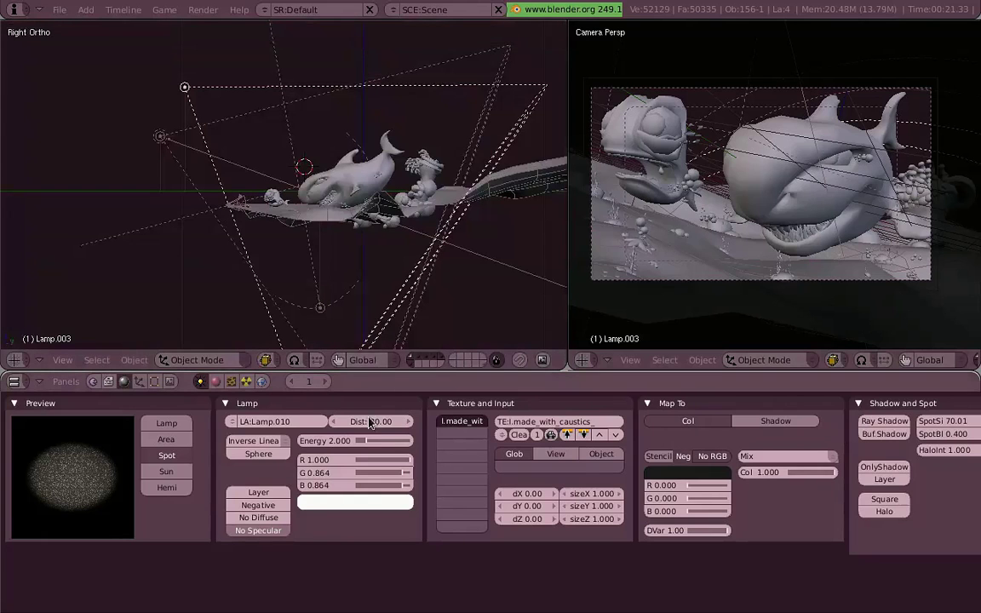
- Try spot lamp distances 9.00, 12.00 and 13.00 with Energy 5.000, test-rendering each
drag(369, 423, 347, 430)
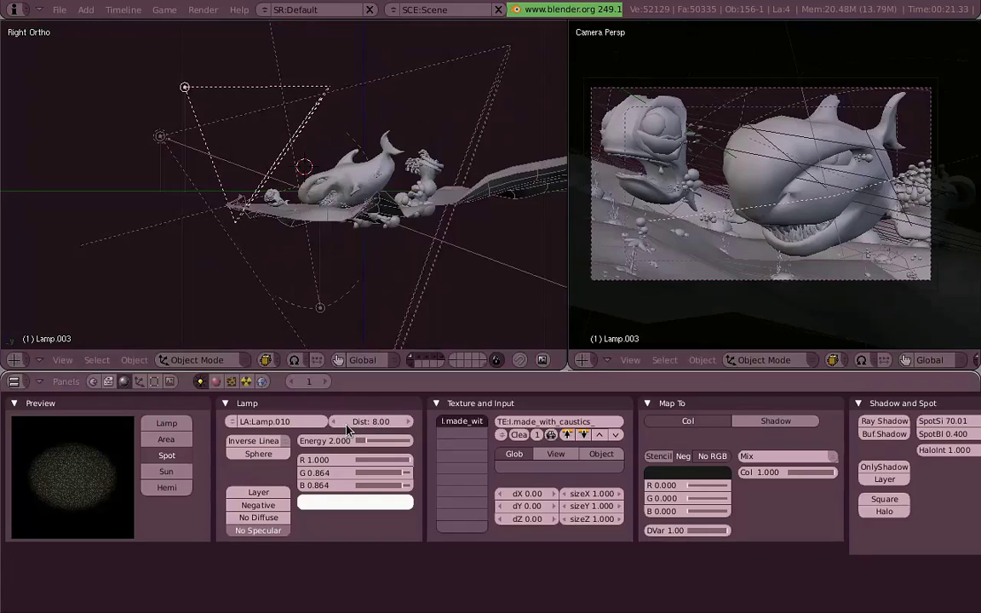
click(411, 423)
key(F12)
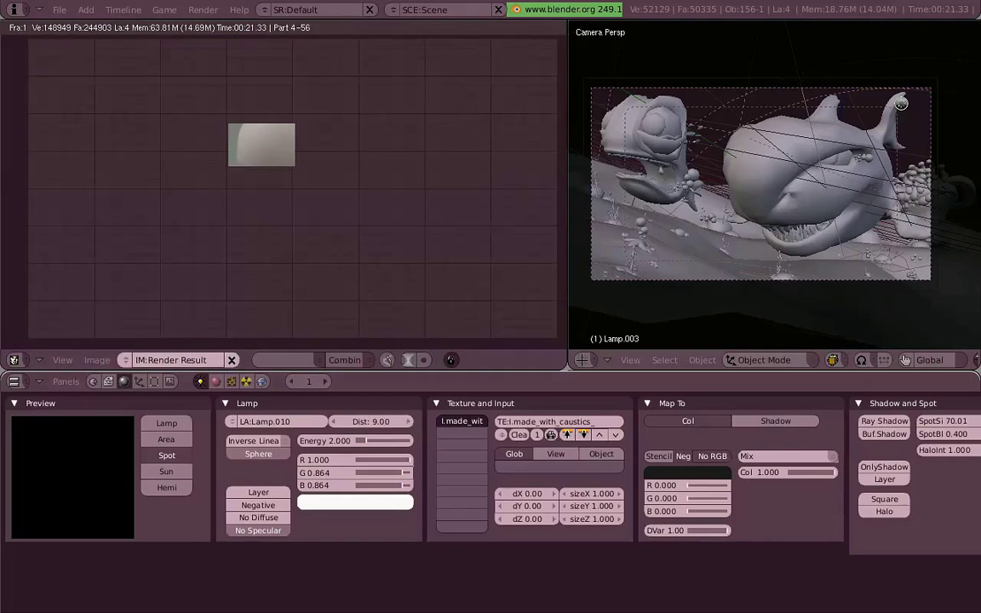
key(Escape)
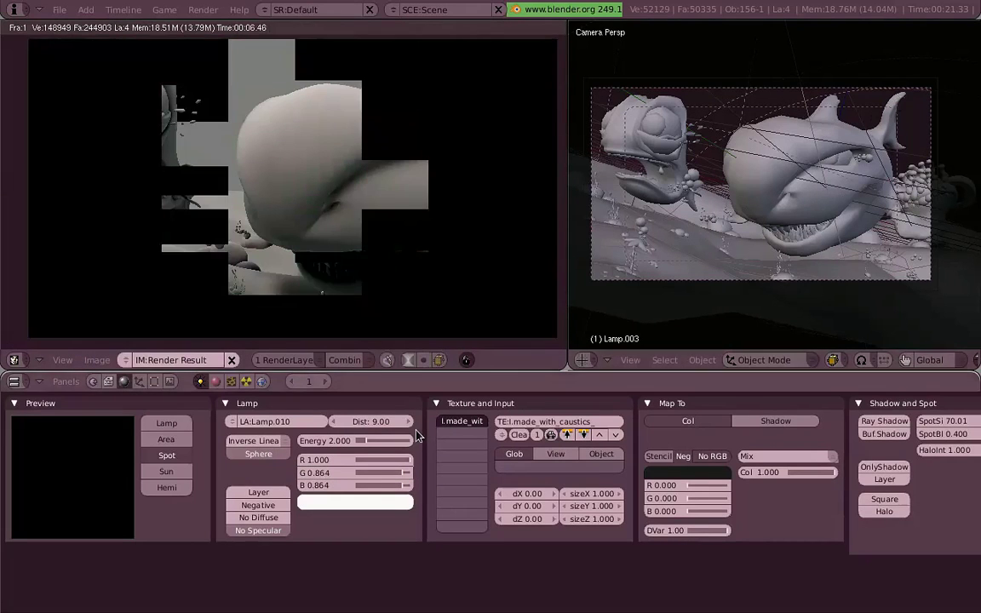
drag(400, 421, 416, 423)
key(F12)
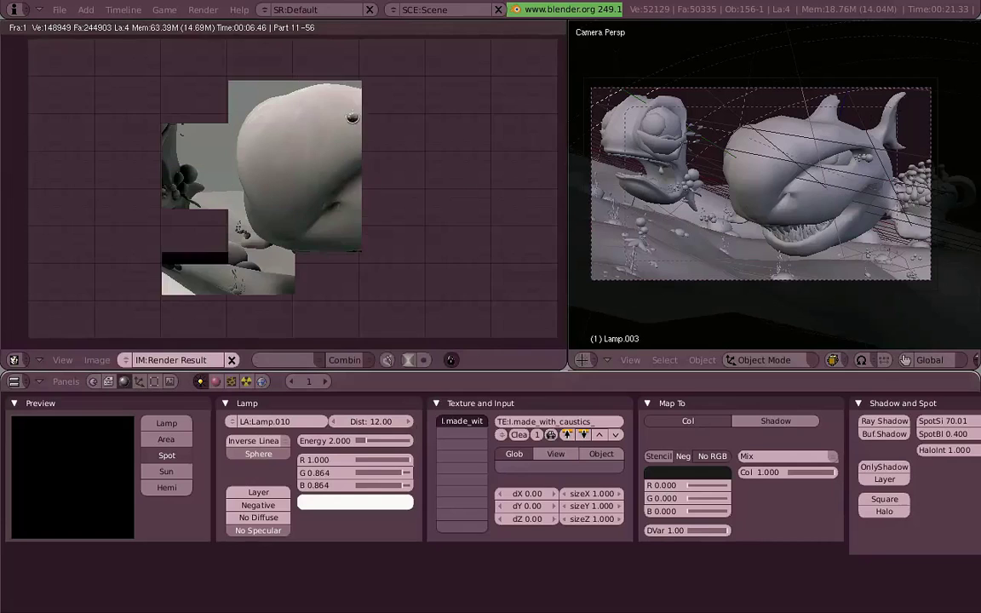
key(Escape)
click(407, 422)
drag(364, 440, 380, 440)
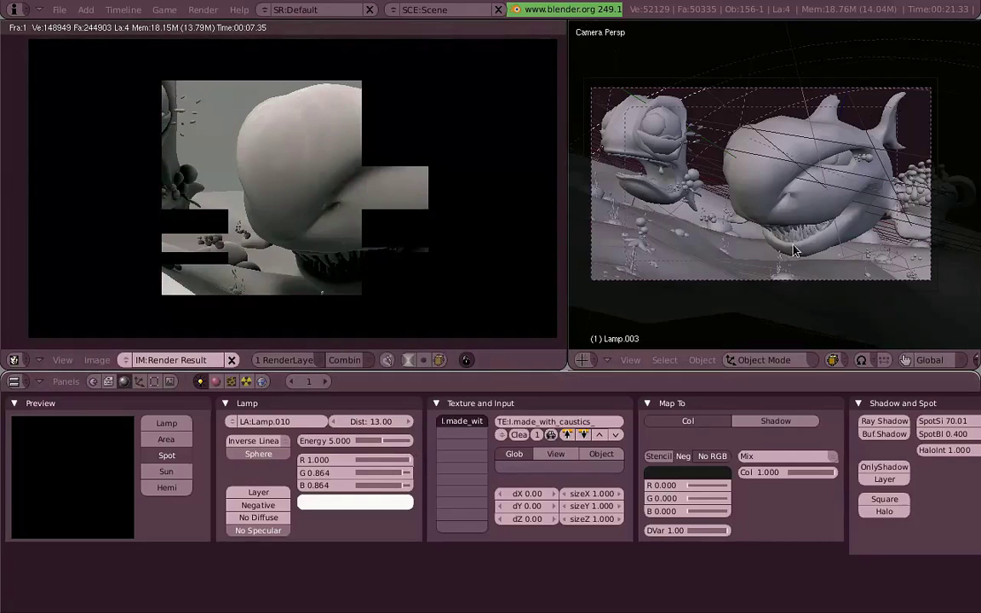
key(F12)
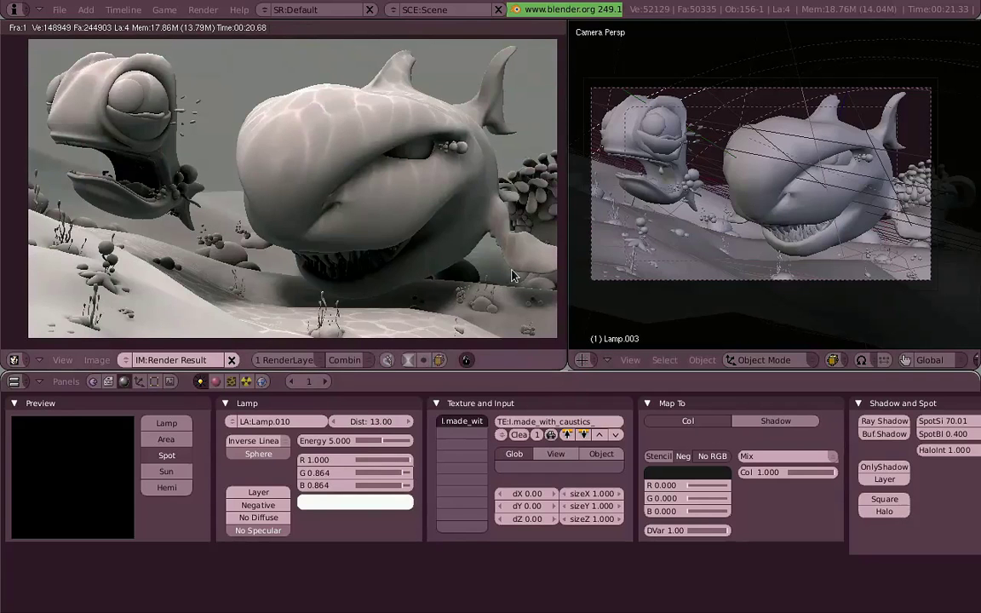
scroll(477, 334, up, 1)
key(ctrl+Up)
scroll(725, 383, up, 1)
scroll(729, 384, up, 1)
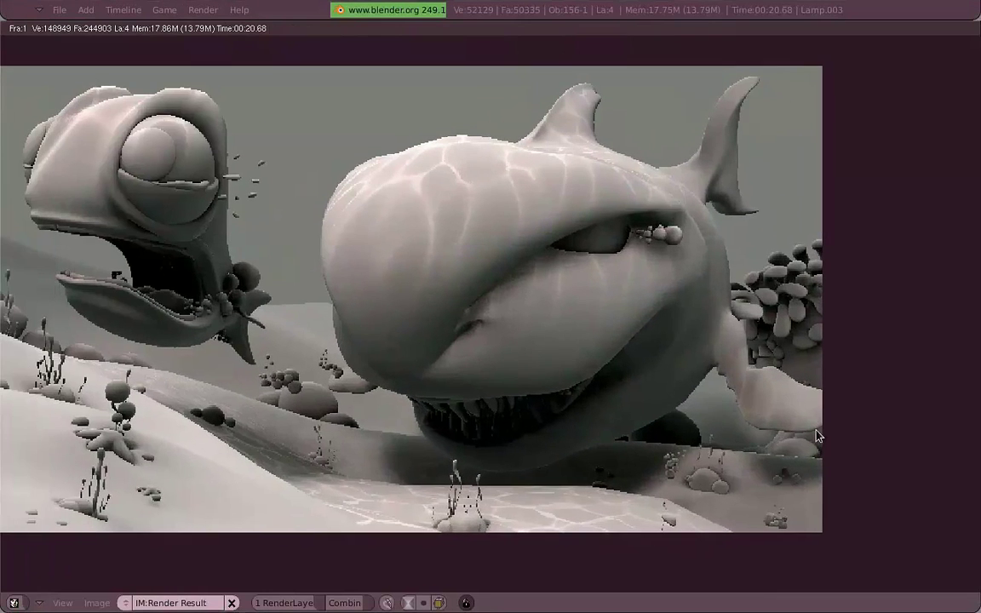
scroll(745, 380, up, 1)
scroll(624, 402, up, 2)
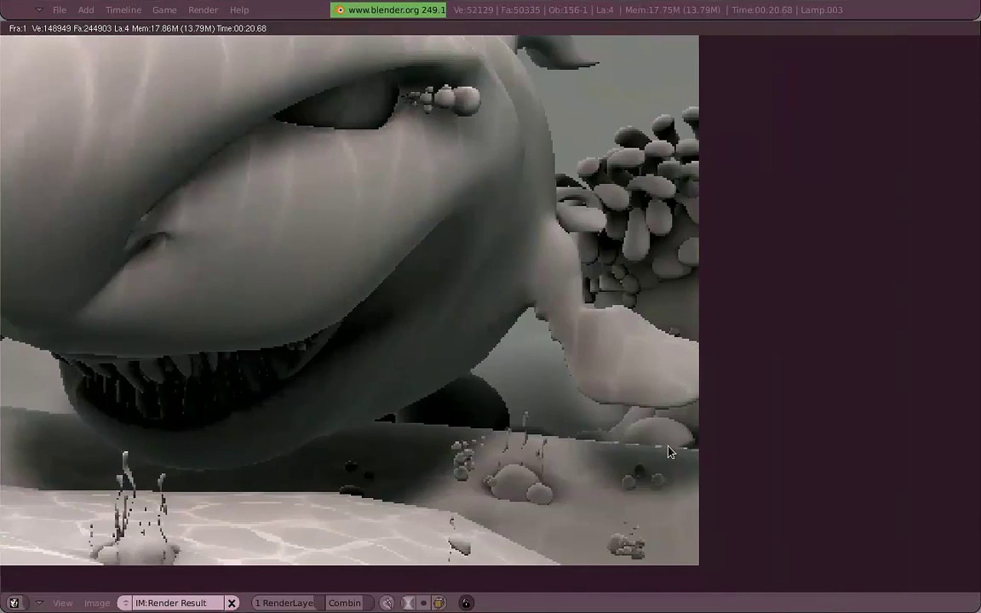
mouse_move(291, 245)
middle_down()
mouse_move(466, 407)
mouse_move(806, 417)
middle_up()
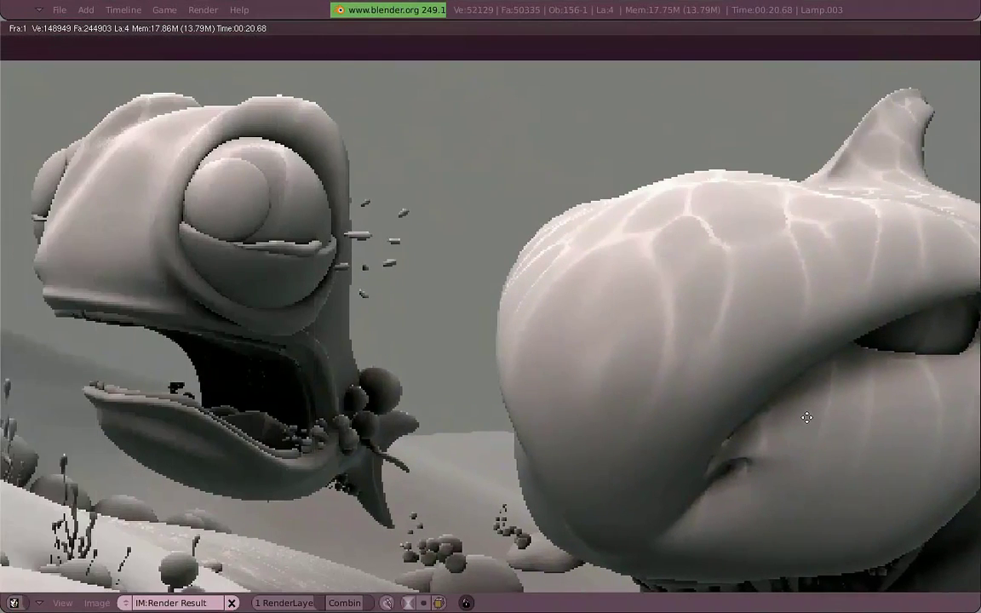
middle_drag(611, 451, 597, 241)
scroll(596, 241, down, 4)
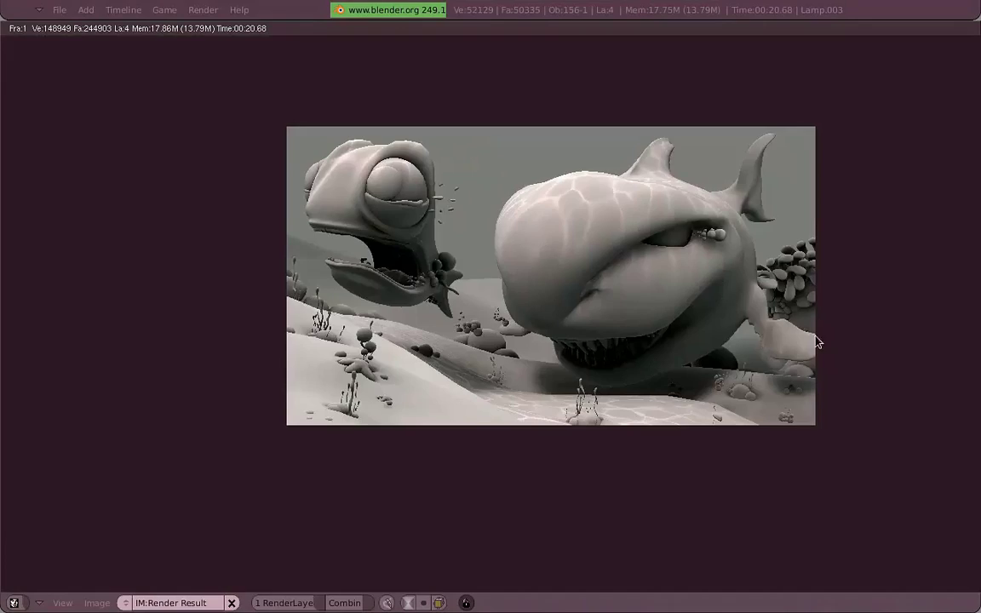
middle_drag(794, 306, 753, 320)
key(ctrl+Down)
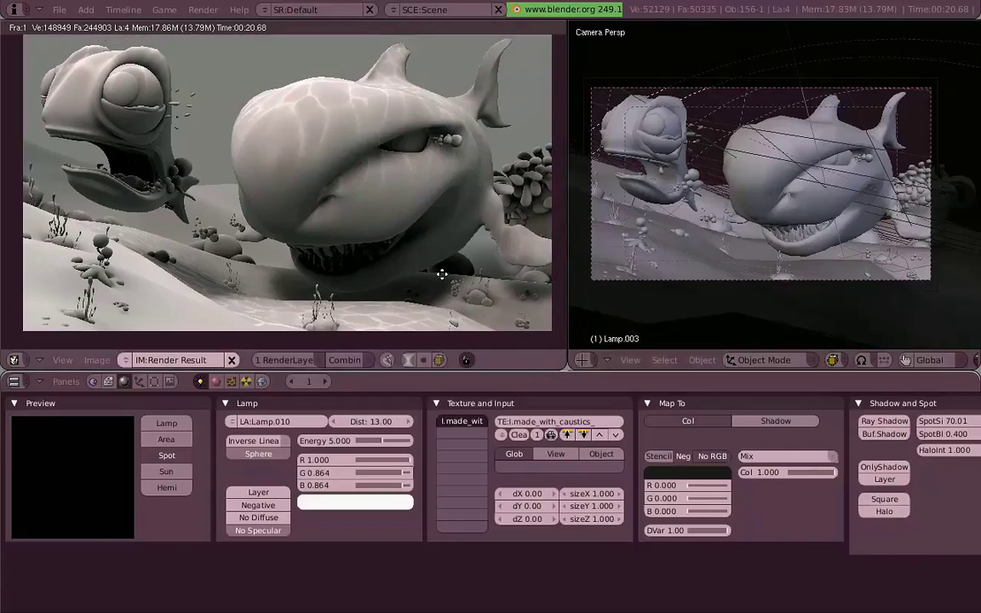